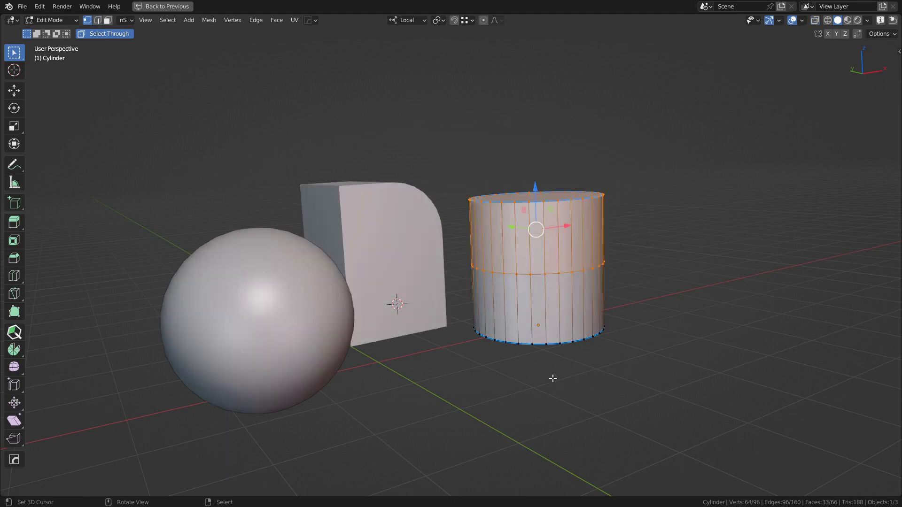
- Enter Edit Mode on the rounded cube and box-select through its upper vertices, returning to Object Mode
key("Tab")
left_click(397, 296)
key("Tab")
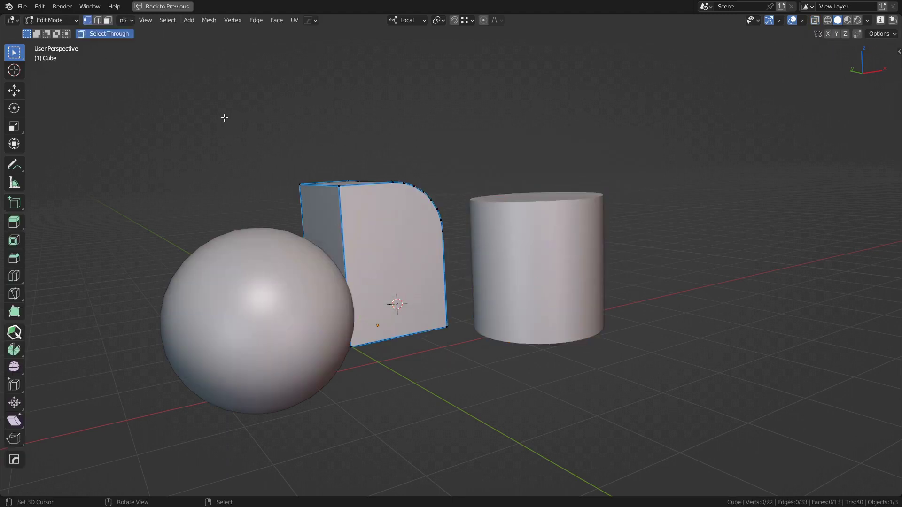
left_click_drag(224, 117, 470, 263)
key("Tab")
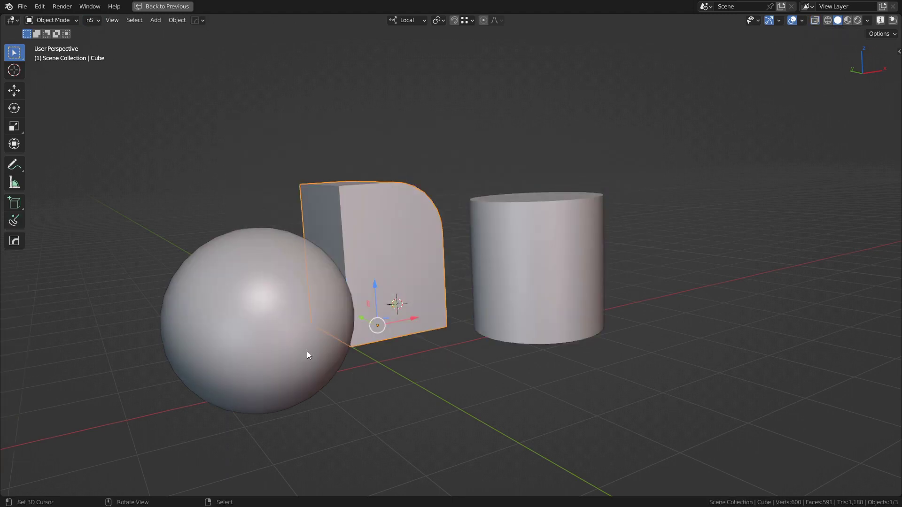
- Enter Edit Mode on the sphere and box-select its vertices through the mesh
left_click(327, 368)
key("Tab")
left_click_drag(89, 154, 445, 471)
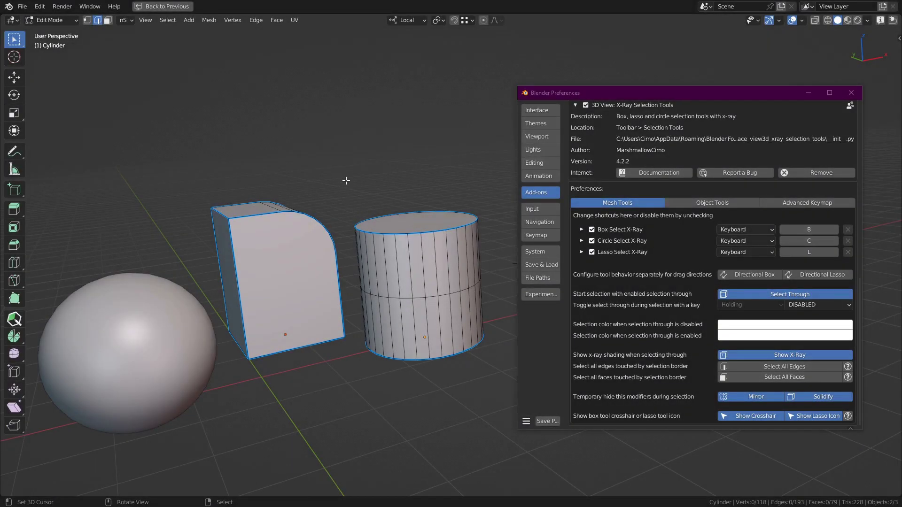
- Box-select around the cylinder's top first in edge mode and again in face mode, clearing the selection each time
left_click_drag(346, 180, 493, 247)
key("alt+a")
key("3")
left_click_drag(479, 173, 347, 255)
key("alt+a")
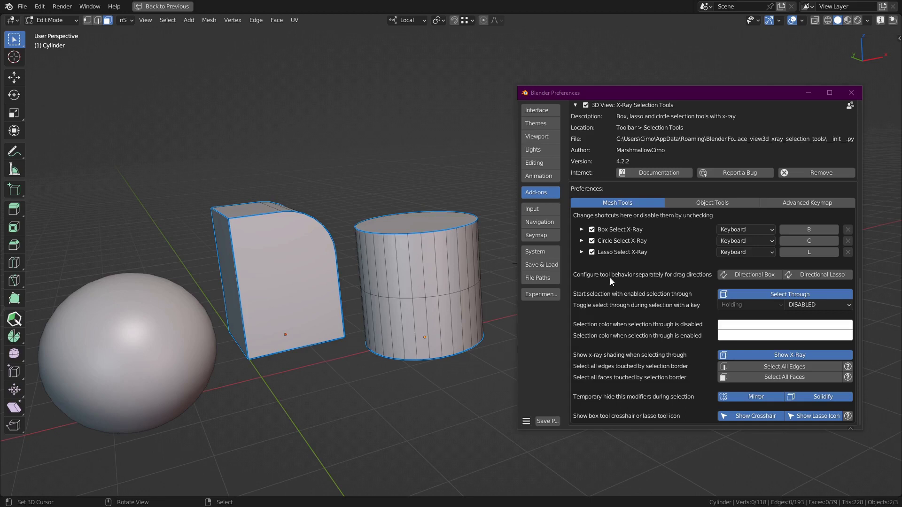
- Enable Select All Edges and Select All Faces, and test both by box-selecting the cylinder's top in edge and face modes
left_click(786, 366)
left_click(783, 377)
key("2")
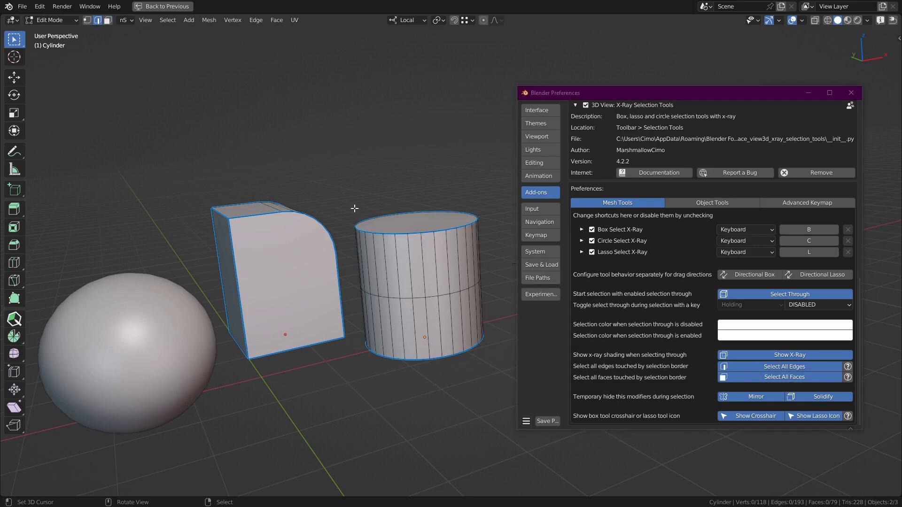
left_click_drag(345, 187, 489, 250)
key("alt+a")
key("3")
left_click_drag(488, 174, 362, 275)
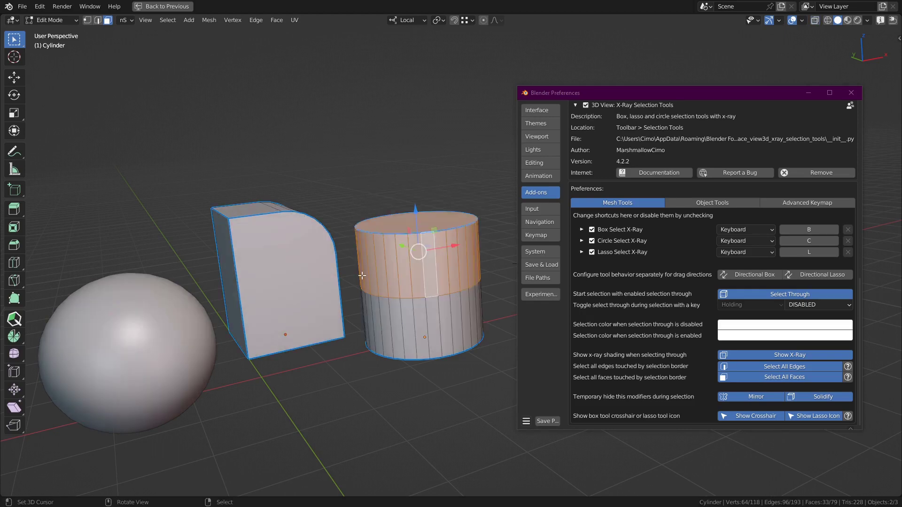
key("alt+a")
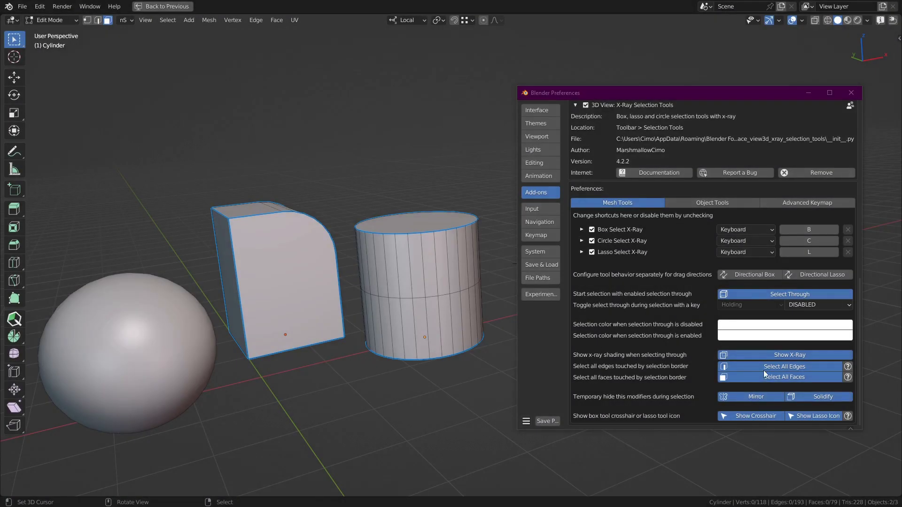
- Disable Show X-Ray for the mesh selection tools and box-select the whole cylinder
left_click(799, 356)
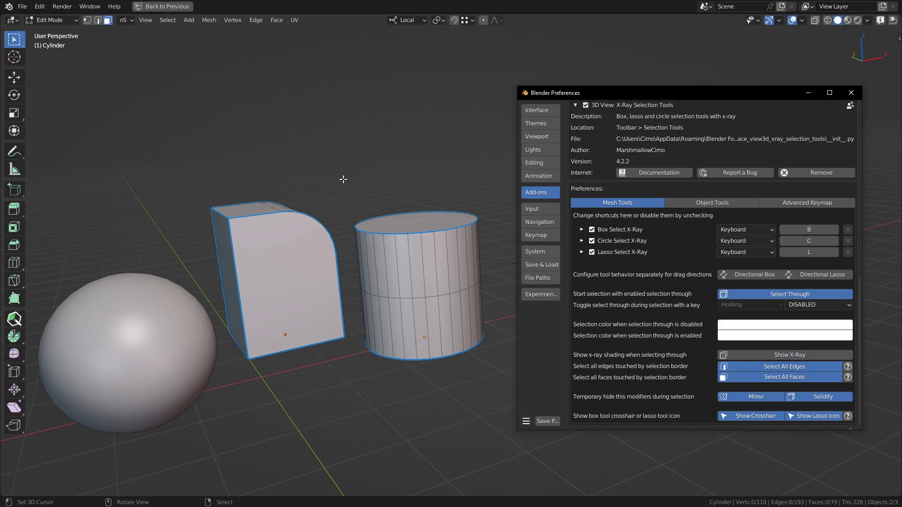
left_click_drag(343, 179, 504, 413)
mouse_move(410, 232)
middle_mouse_down()
mouse_move(440, 440)
mouse_move(398, 228)
middle_mouse_up()
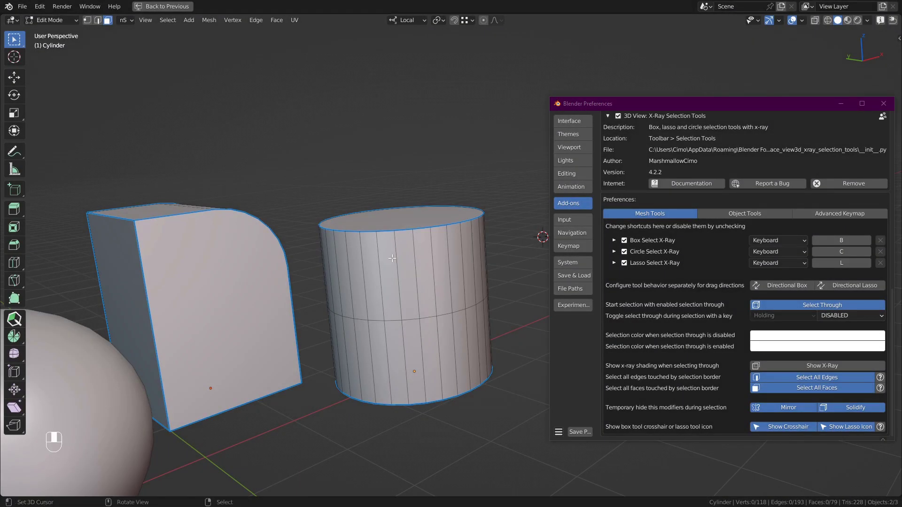
- Set the select-through toggle key to ALT and disable Select Through at the start of a selection
left_click(835, 317)
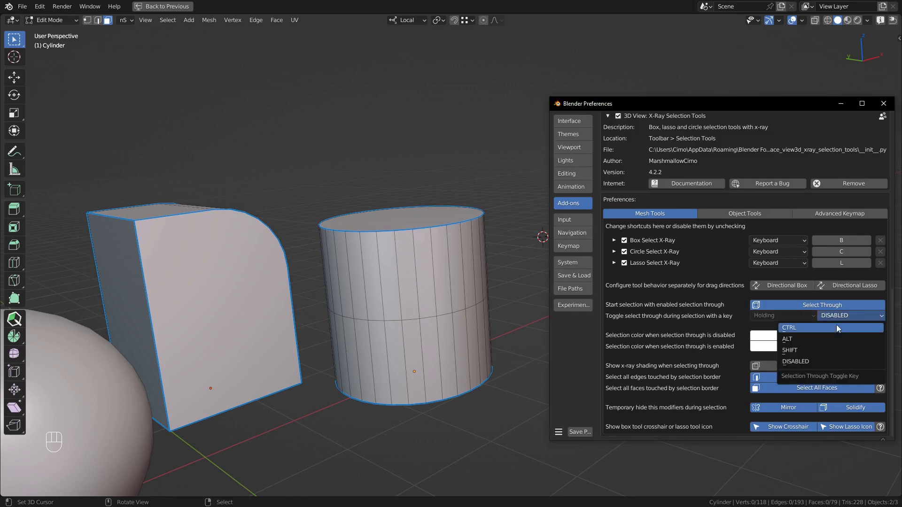
left_click(839, 338)
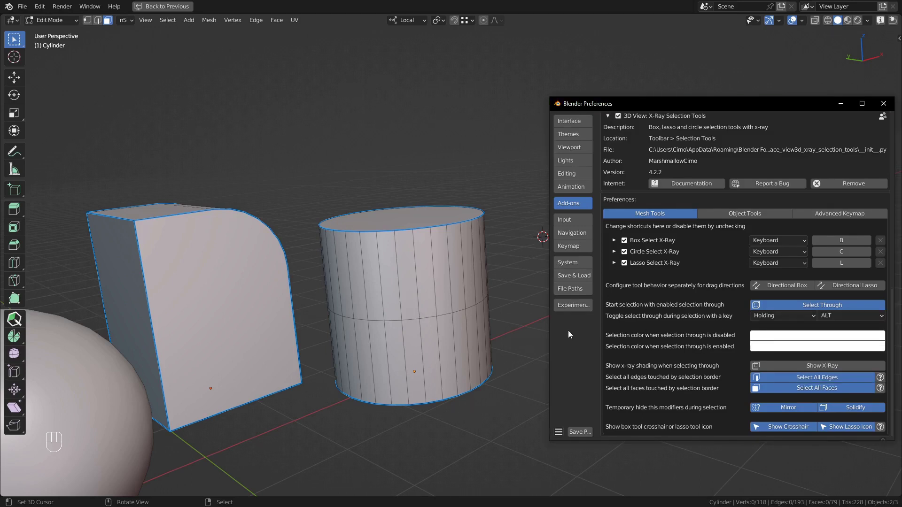
left_click(839, 306)
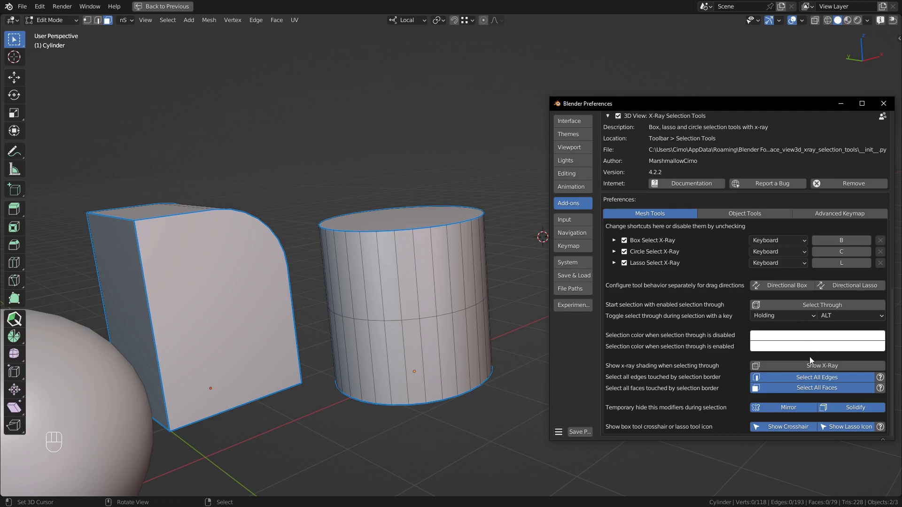
- Set the selection color for enabled selection through to light cyan, with hue 0.517, saturation 0.631 and value 1.000
left_click(810, 347)
left_click(835, 239)
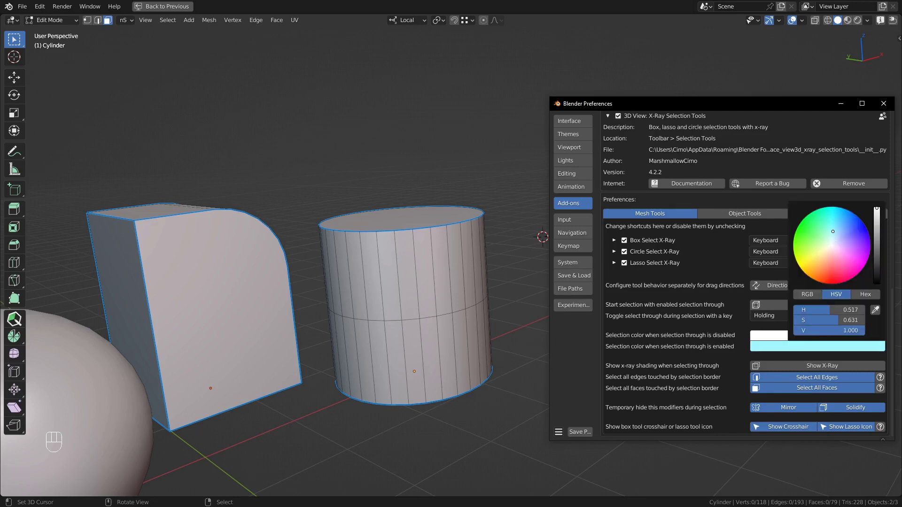
- Test the select-through toggle by box-selecting the cylinder's faces twice, clearing the first selection in between
middle_click_drag(427, 266, 404, 263)
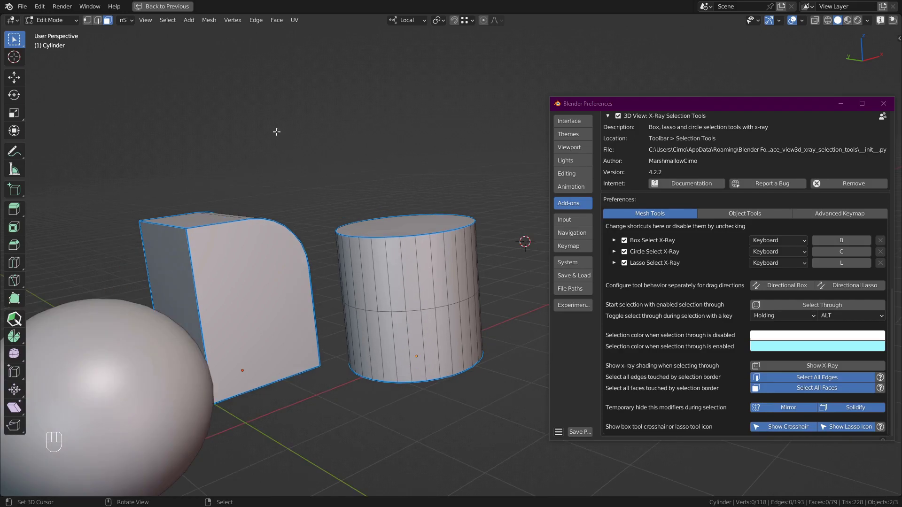
left_click_drag(281, 144, 528, 427)
mouse_move(442, 255)
middle_mouse_down()
mouse_move(439, 300)
mouse_move(442, 259)
middle_mouse_up()
key("alt+a")
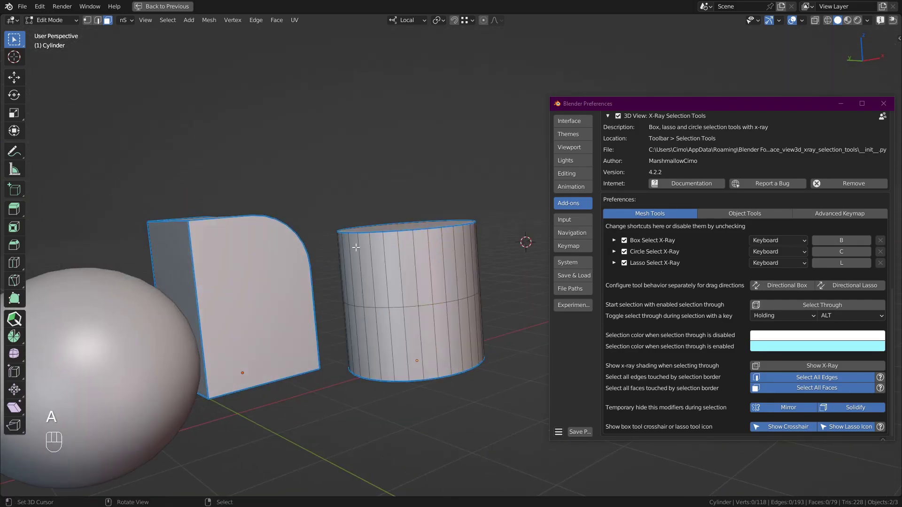
left_click_drag(283, 139, 509, 442)
middle_click_drag(470, 338, 443, 236)
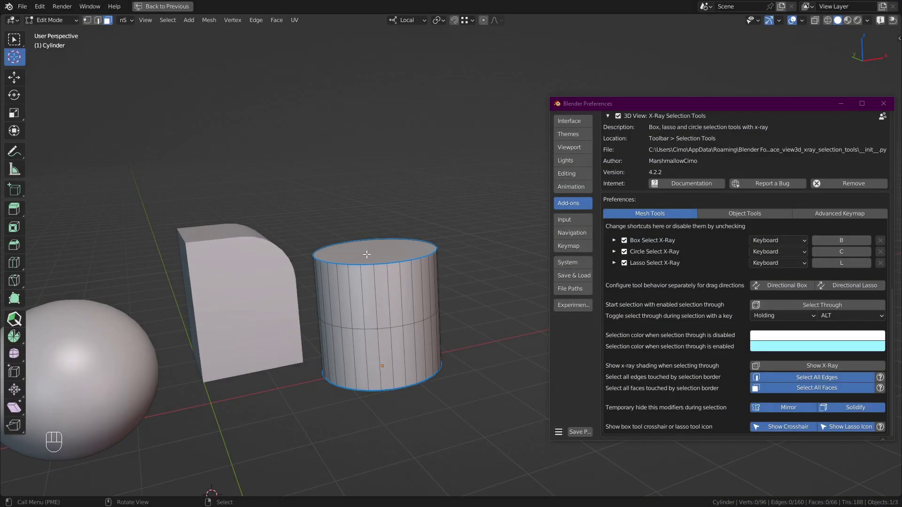
- Box-select the cylinder's faces while toggling select through, and clear the selection
key("b")
key("alt")
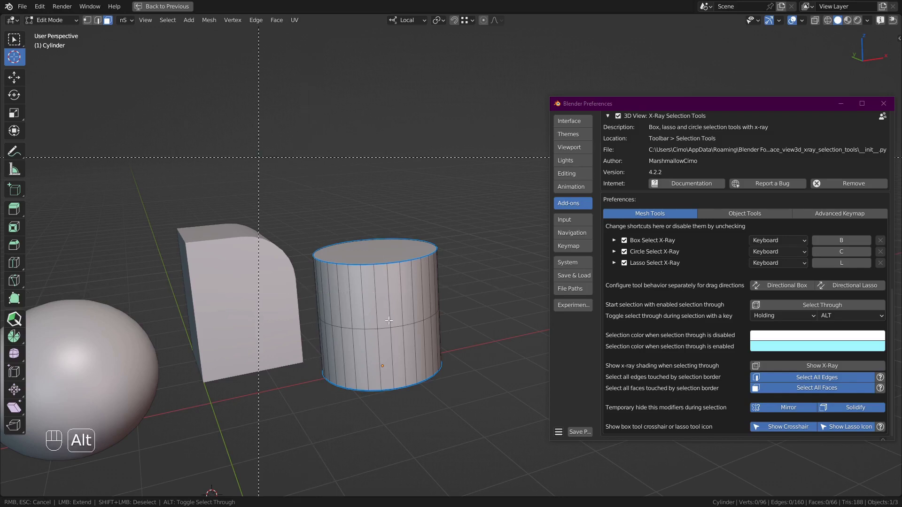
left_click_drag(389, 321, 439, 244)
middle_click_drag(440, 244, 435, 276)
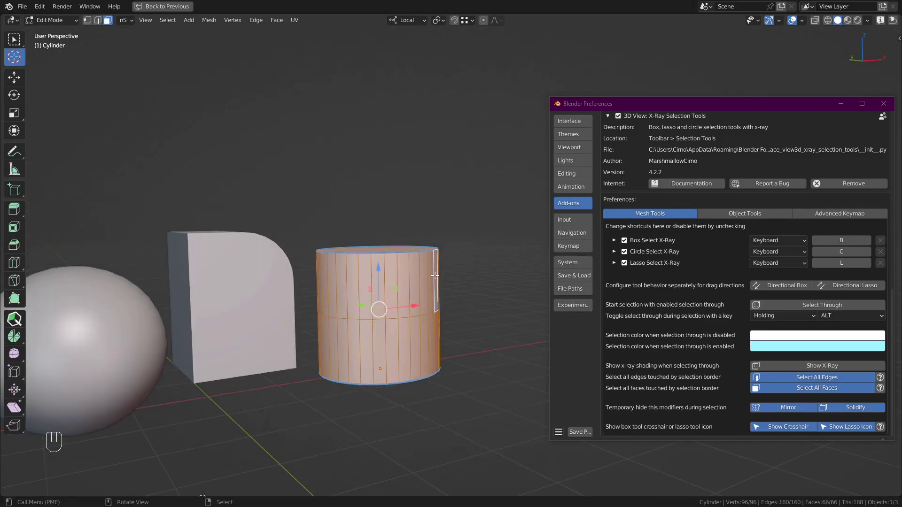
key("alt+a")
- Lasso-select around the cylinder, inspect the selected faces and clear the selection
key("l")
mouse_move(306, 208)
left_mouse_down()
mouse_move(294, 217)
mouse_move(301, 212)
left_mouse_up()
mouse_move(378, 306)
middle_mouse_down()
mouse_move(419, 251)
mouse_move(423, 273)
mouse_move(417, 252)
middle_mouse_up()
key("alt+a")
- Try Circle Select on the cylinder with select through toggled, and exit the tool
key("c")
left_click(419, 252, "alt")
right_click(419, 244)
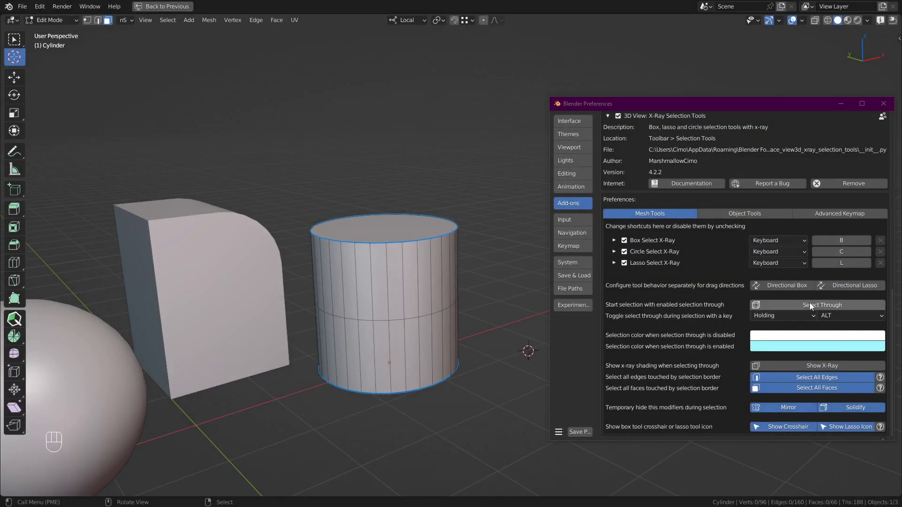
- Enable Directional Box and Directional Lasso, using light cyan for selecting through in both directions and Select Through off for left to right
left_click(791, 283)
left_click(855, 287)
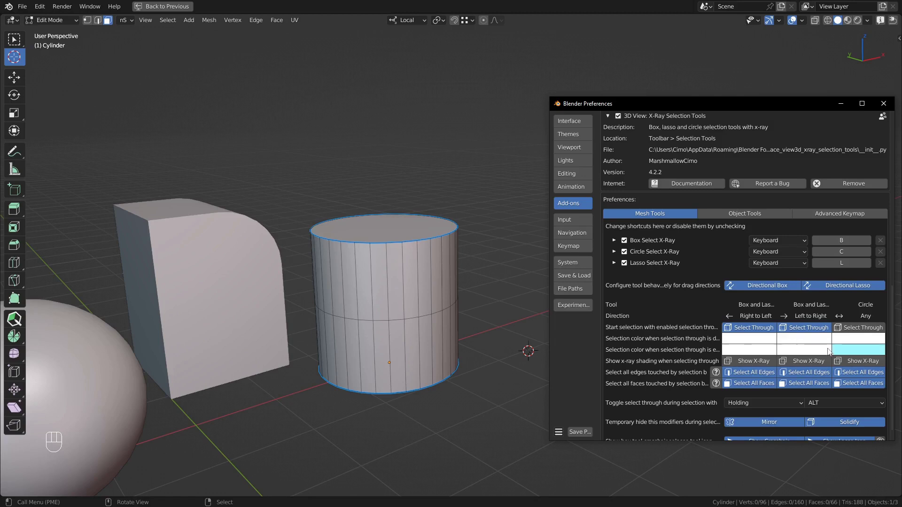
left_click_drag(828, 352, 752, 351)
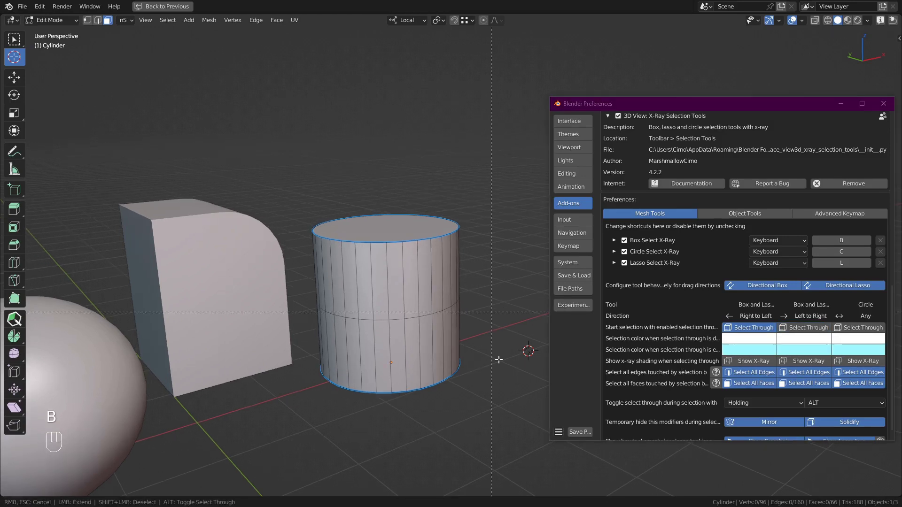
- Box-select the cylinder from right to left, check its hidden faces and clear the selection
left_click_drag(542, 427, 193, 149)
middle_click_drag(417, 214, 425, 212)
key("alt+a")
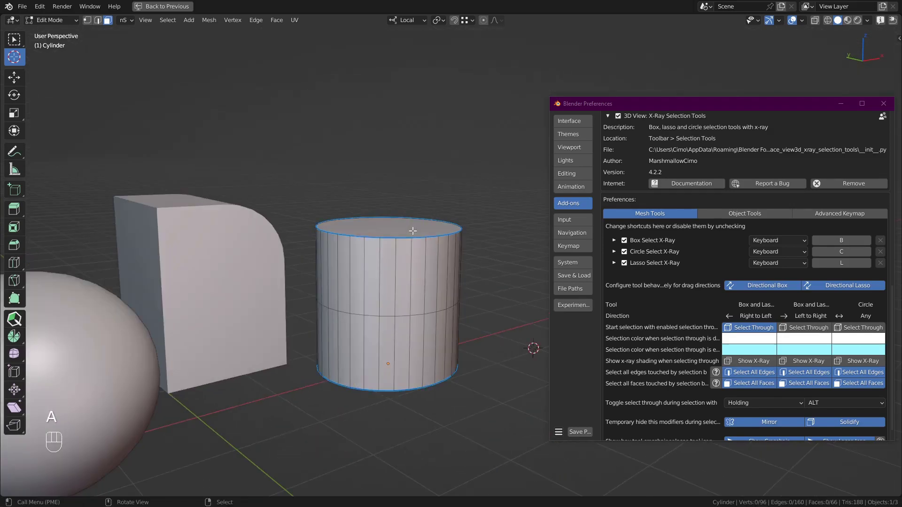
- Box-select the cylinder from left to right, check its hidden faces and clear the selection
key("b")
left_click_drag(268, 137, 489, 432)
mouse_move(429, 254)
middle_mouse_down()
mouse_move(430, 291)
mouse_move(430, 240)
middle_mouse_up()
key("alt+a")
- Lasso-select on the cylinder from left to right, check its faces and clear the selection
key("l")
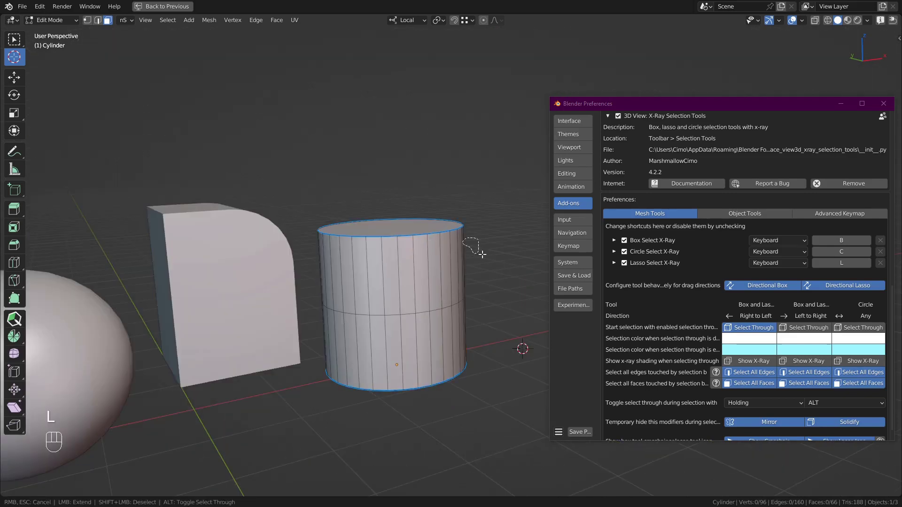
mouse_move(478, 248)
left_mouse_down()
mouse_move(367, 135)
mouse_move(536, 318)
mouse_move(498, 399)
left_mouse_up()
middle_click_drag(470, 329, 458, 254)
key("alt+a")
- Lasso-select on the cylinder from right to left, check its faces and clear the selection
key("l")
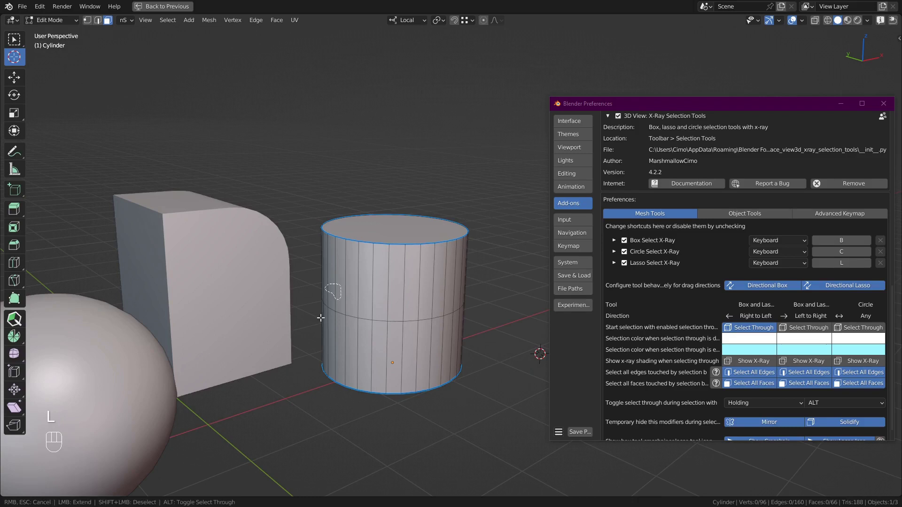
mouse_move(298, 326)
left_mouse_down()
mouse_move(277, 157)
mouse_move(215, 319)
mouse_move(244, 366)
left_mouse_up()
mouse_move(438, 281)
middle_mouse_down()
mouse_move(437, 263)
mouse_move(445, 324)
middle_mouse_up()
key("alt+a")
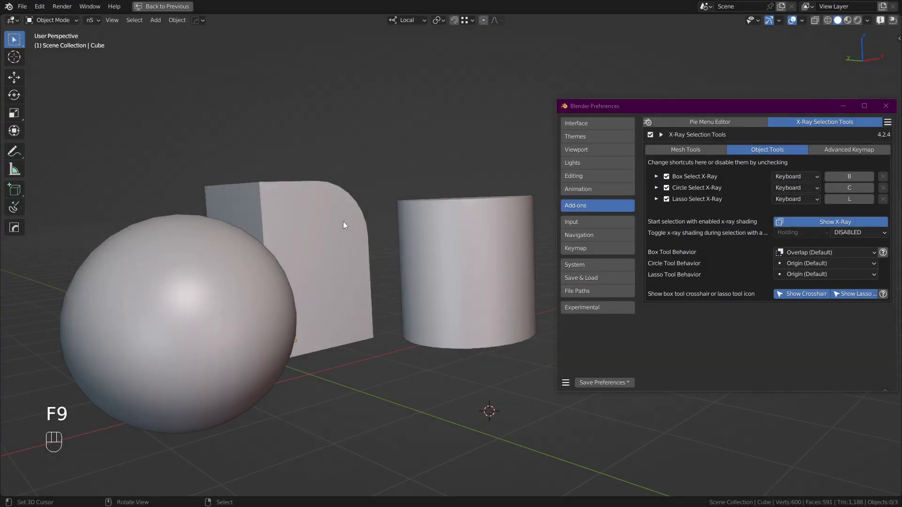
- Box-select the sphere, rounded cube and cylinder in Object Mode with x-ray shading, and deselect everything
left_click_drag(17, 43, 541, 452)
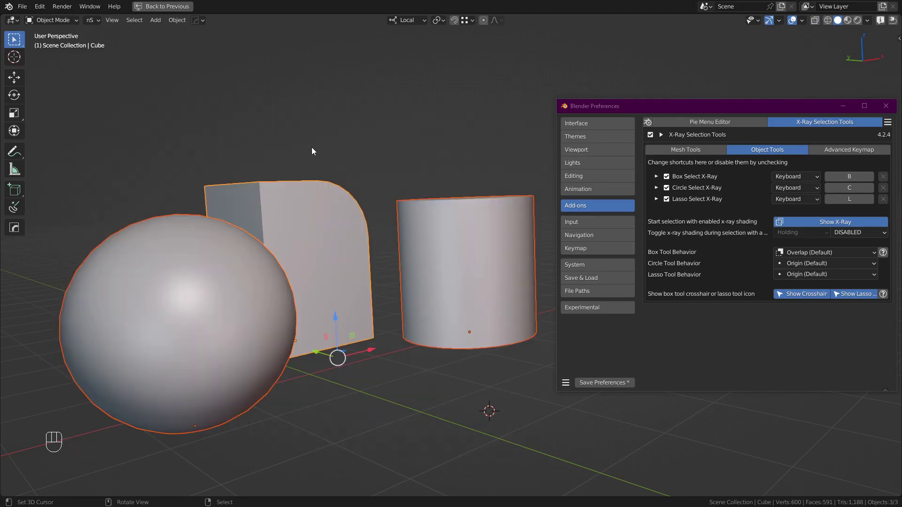
key("a")
key("a")
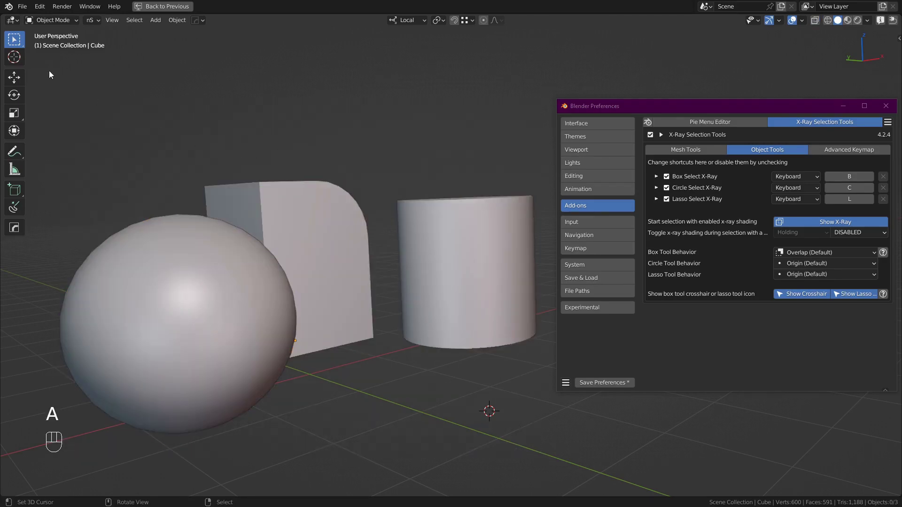
- Switch to the circle selection tool, sweep it over the objects and deselect everything
mouse_move(14, 39)
left_mouse_down()
mouse_move(63, 83)
mouse_move(90, 145)
left_mouse_up()
mouse_move(227, 382)
left_mouse_down()
mouse_move(191, 393)
mouse_move(473, 410)
mouse_move(378, 290)
left_mouse_up()
key("a")
- Lasso-select the three objects and disable Show X-Ray for the object selection tools
left_click_drag(14, 39, 70, 123)
mouse_move(214, 185)
left_mouse_down()
mouse_move(140, 472)
mouse_move(262, 125)
mouse_move(221, 179)
left_mouse_up()
left_click(821, 224)
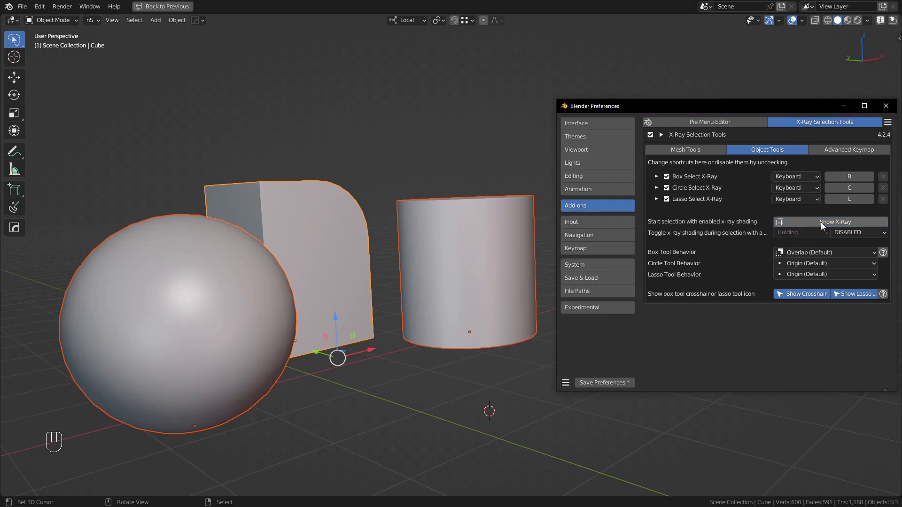
mouse_move(488, 404)
left_mouse_down()
mouse_move(505, 413)
mouse_move(532, 203)
mouse_move(72, 400)
mouse_move(497, 350)
left_mouse_up()
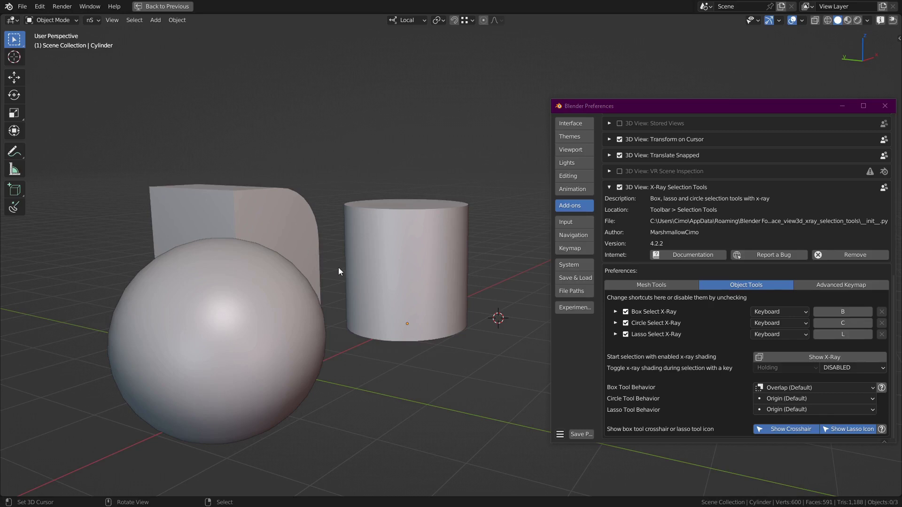
- Box-select across all three objects using the Overlap (Default) box behavior
left_click_drag(74, 124, 510, 373)
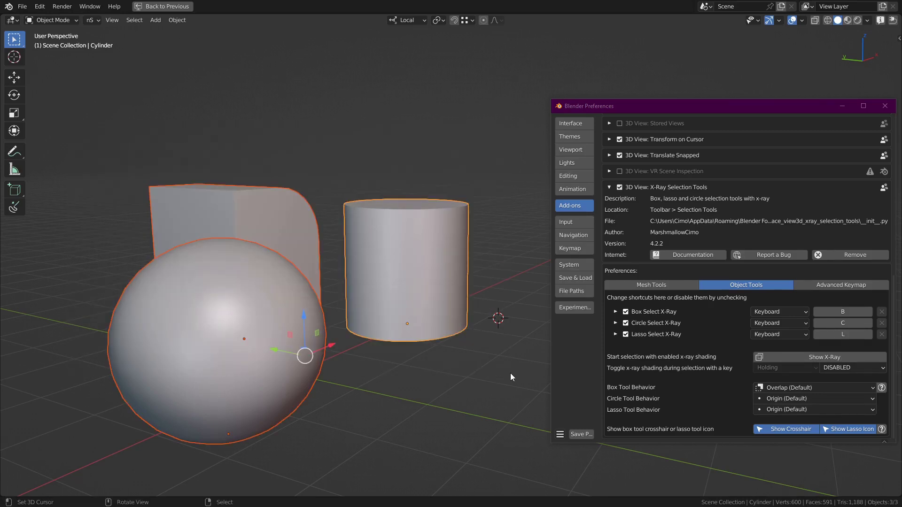
left_click(510, 373)
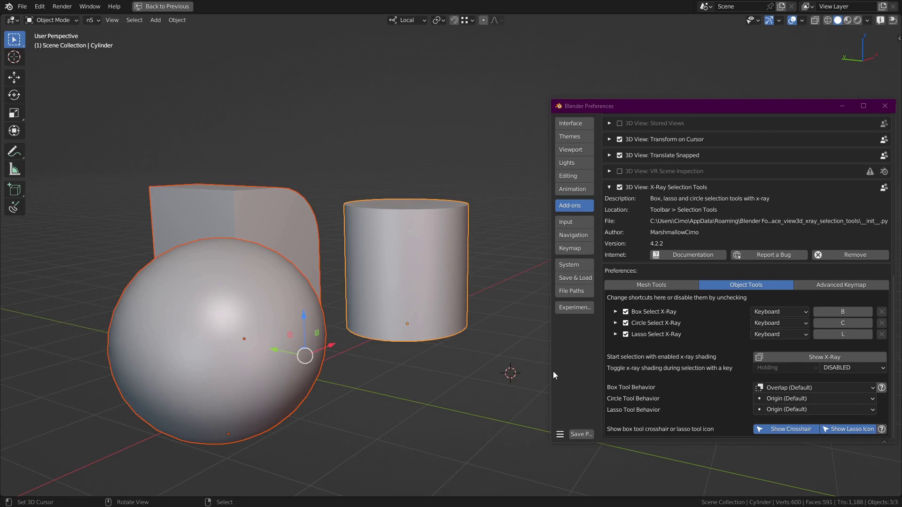
- Set Box Tool Behavior to Contain and test it with two box selections around the objects' origins and the cylinder
left_click(796, 390)
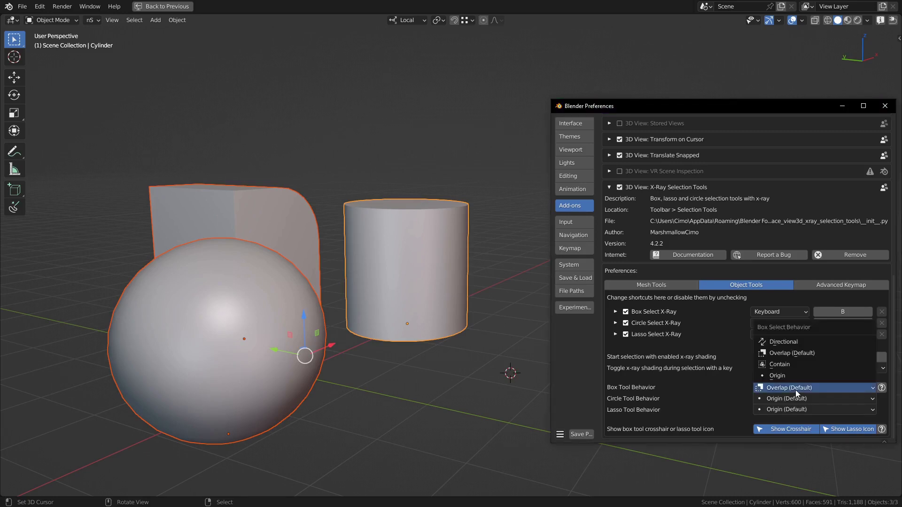
left_click(798, 364)
left_click_drag(88, 142, 527, 382)
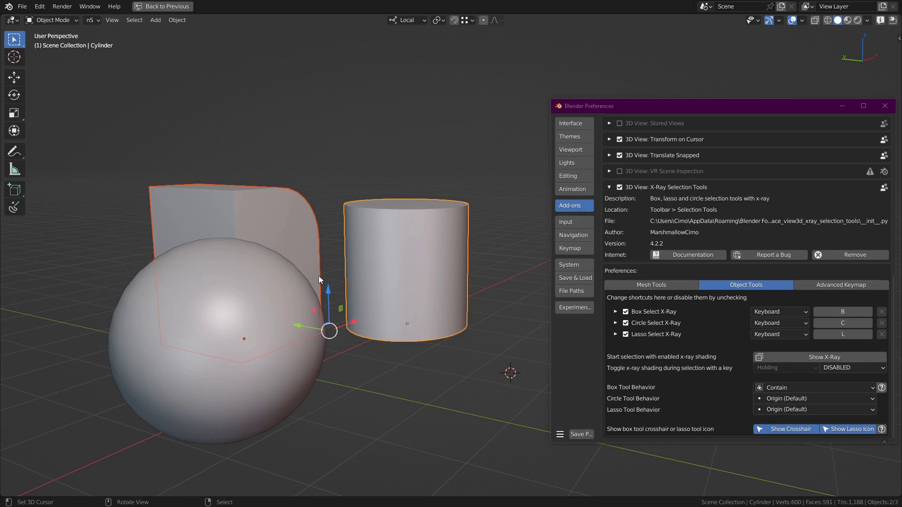
left_click_drag(261, 121, 506, 405)
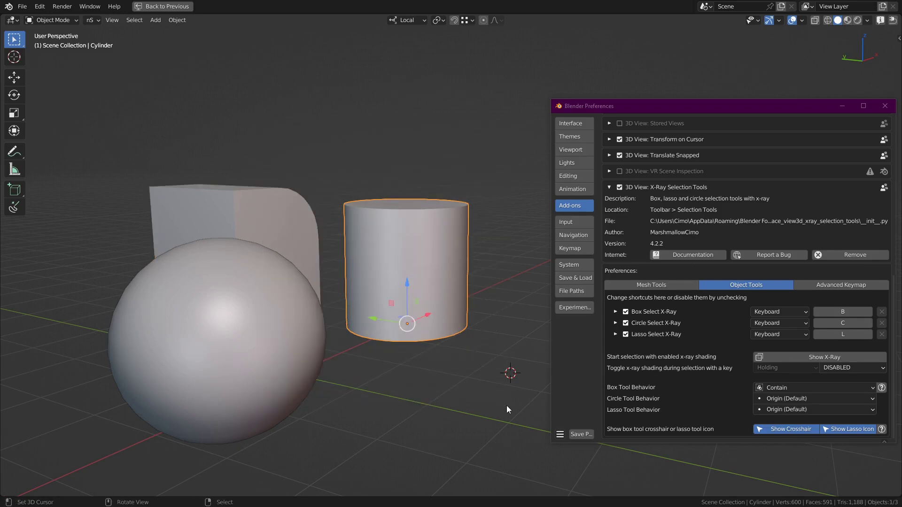
left_click(503, 405)
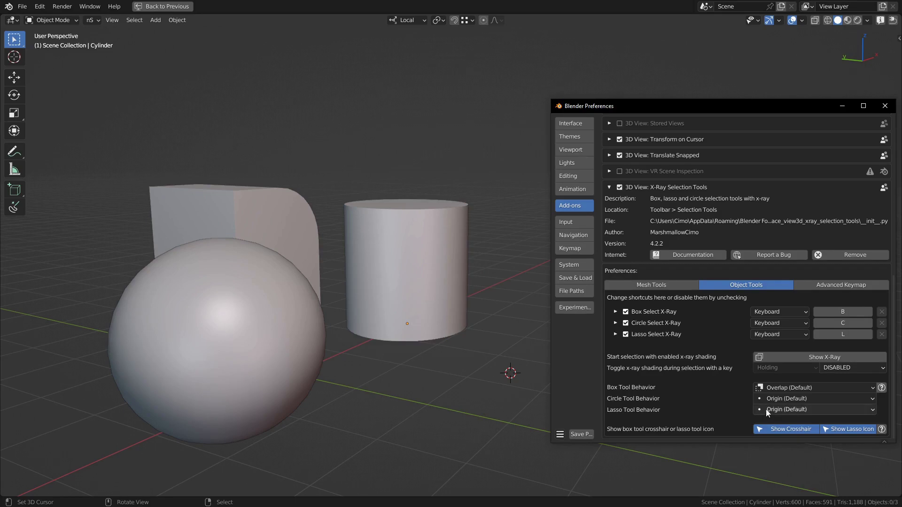
- Set Box Tool Behavior to Directional, box-select across the three objects and clear the selection
left_click(783, 386)
left_click(796, 343)
left_click_drag(517, 377, 506, 410)
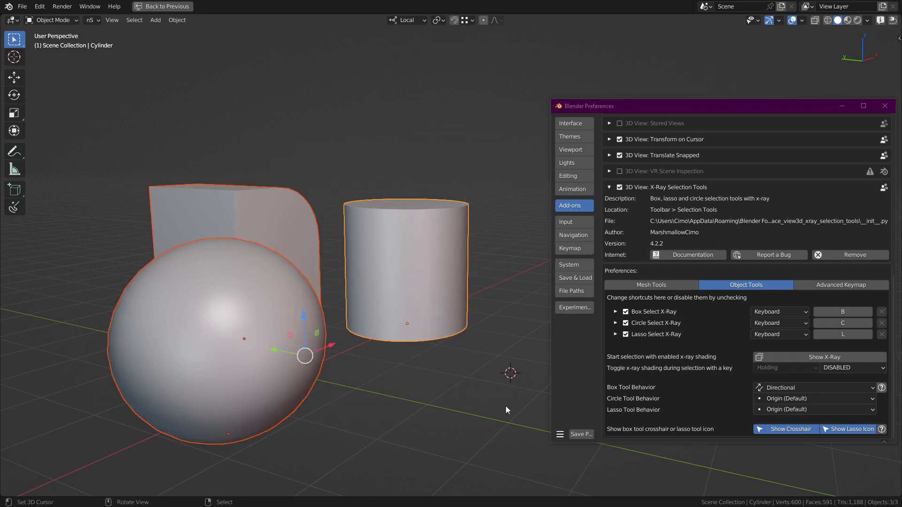
left_click(449, 390)
- Set Lasso Tool Behavior to Directional, test it with two lasso selections around the objects and deselect everything
left_click(773, 410)
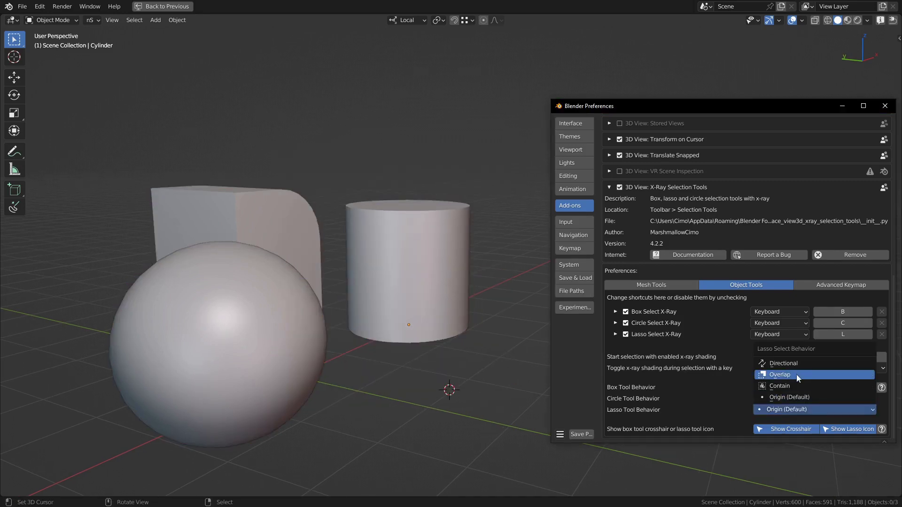
left_click(800, 366)
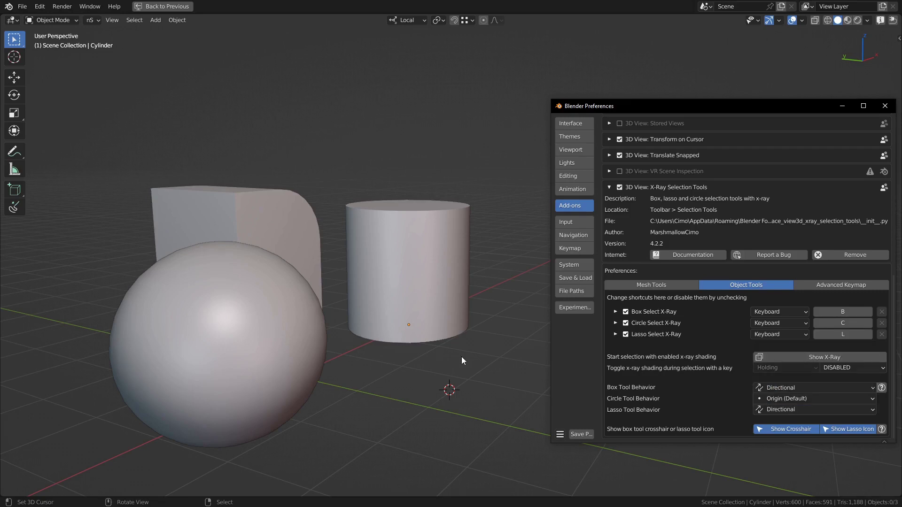
key("l")
mouse_move(506, 291)
left_mouse_down()
mouse_move(228, 256)
mouse_move(545, 357)
mouse_move(541, 337)
left_mouse_up()
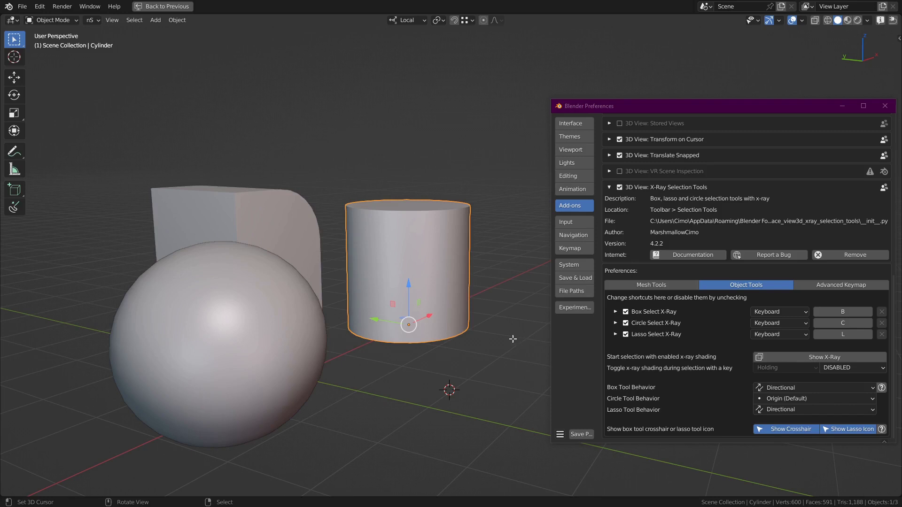
key("l")
mouse_move(265, 340)
left_mouse_down()
mouse_move(465, 164)
mouse_move(282, 416)
mouse_move(263, 357)
left_mouse_up()
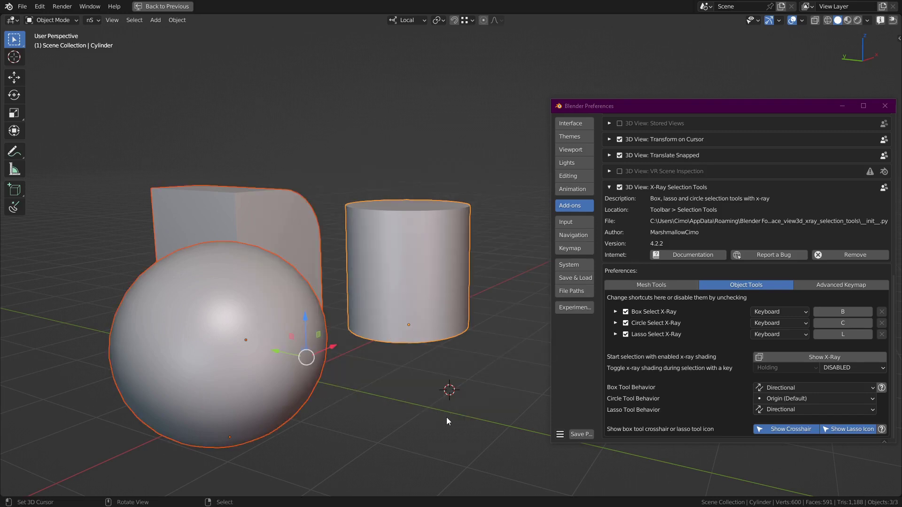
left_click(447, 418)
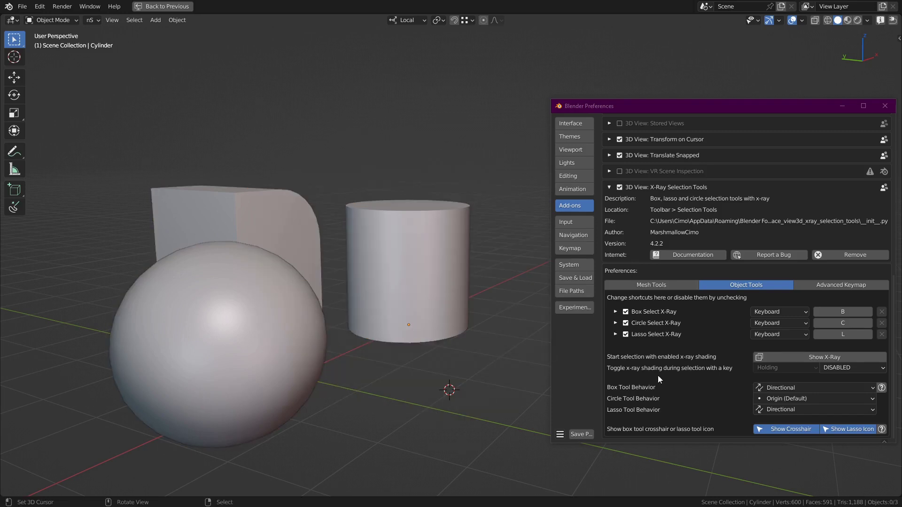
- Set Circle Tool Behavior to Overlap and sweep the selection circle from the cube across to the cylinder
left_click(823, 398)
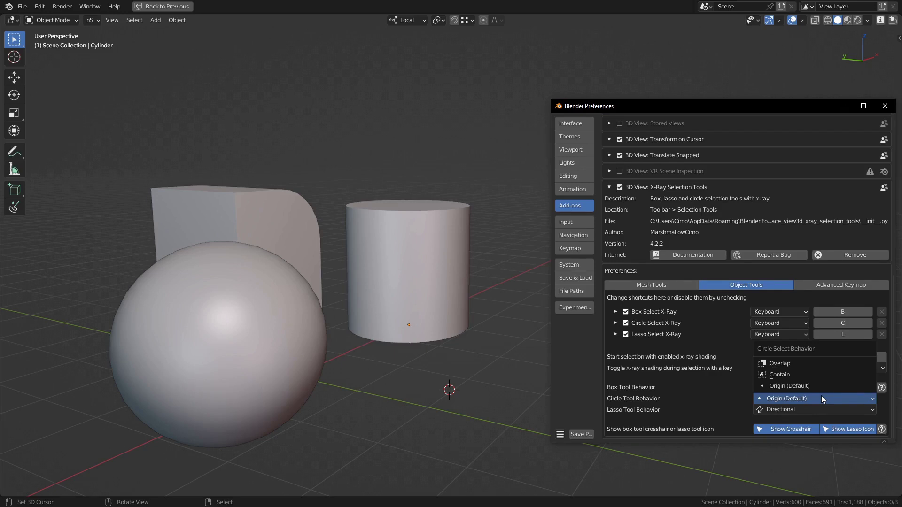
left_click(813, 363)
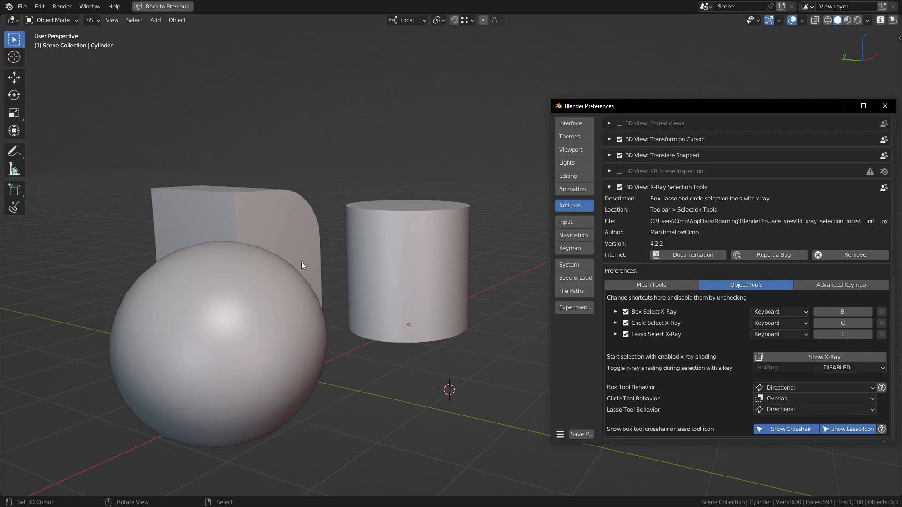
key("c")
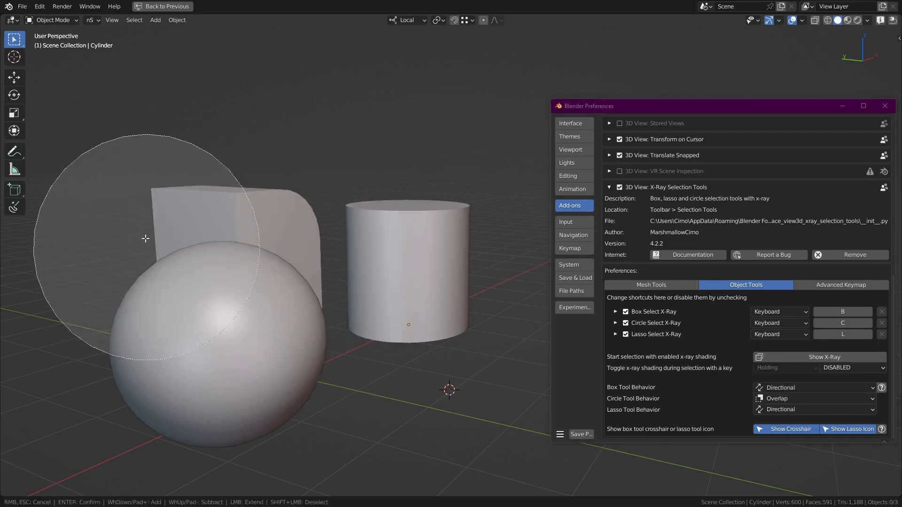
mouse_move(146, 239)
left_mouse_down()
mouse_move(272, 111)
mouse_move(459, 165)
left_mouse_up()
key("Escape")
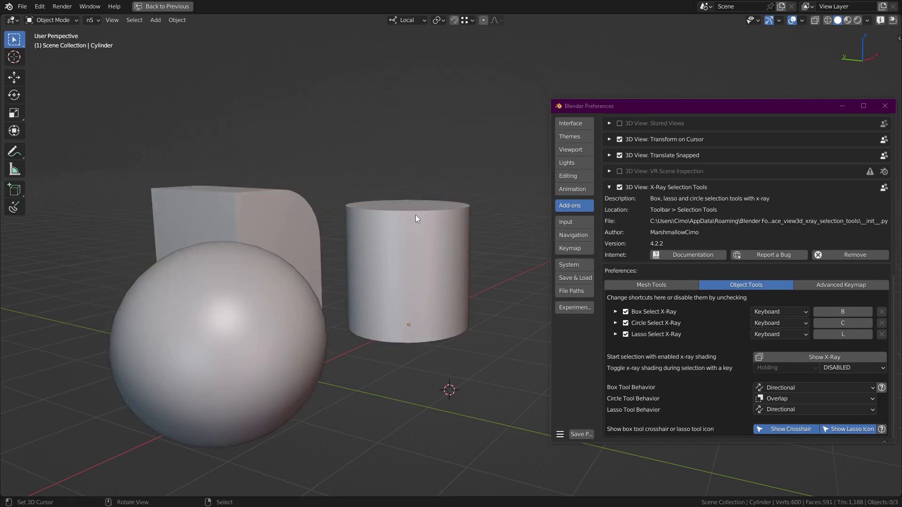
- Set Circle Tool Behavior to Contain and test circle selection over the cylinder
left_click(796, 399)
left_click(801, 374)
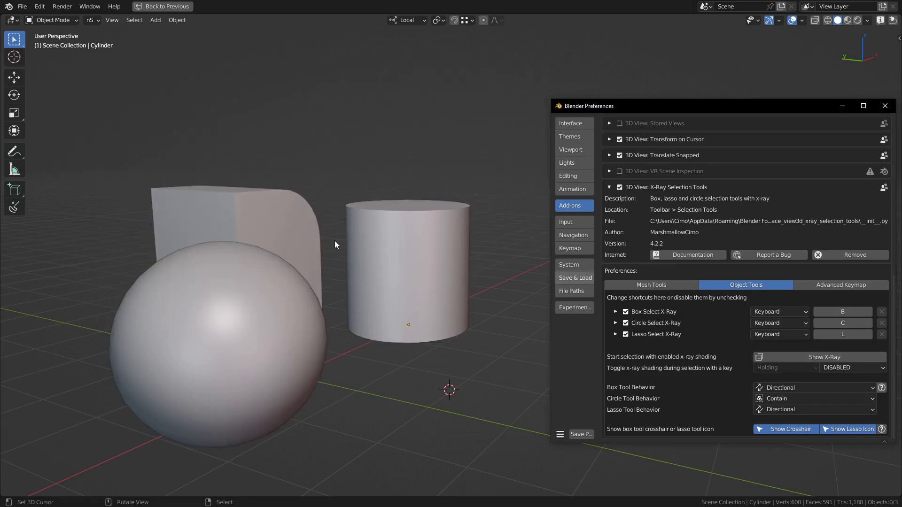
key("c")
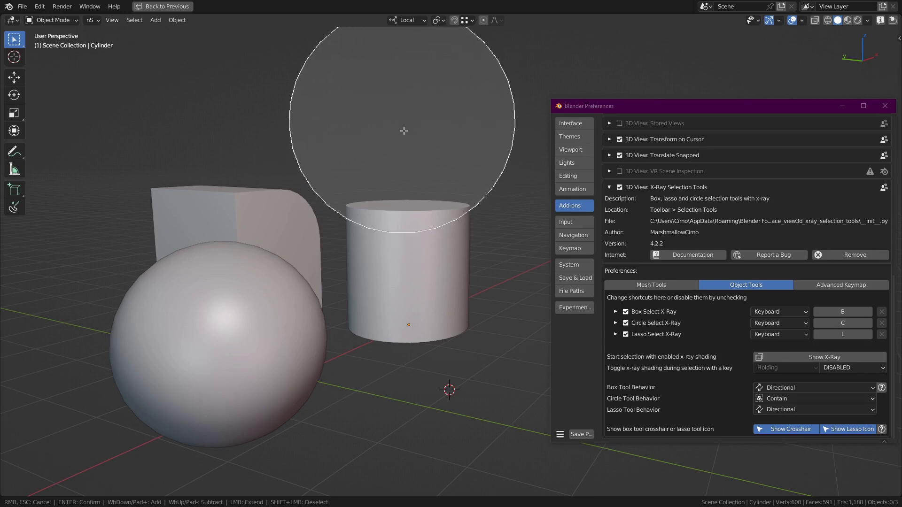
left_click(411, 286)
key("Escape")
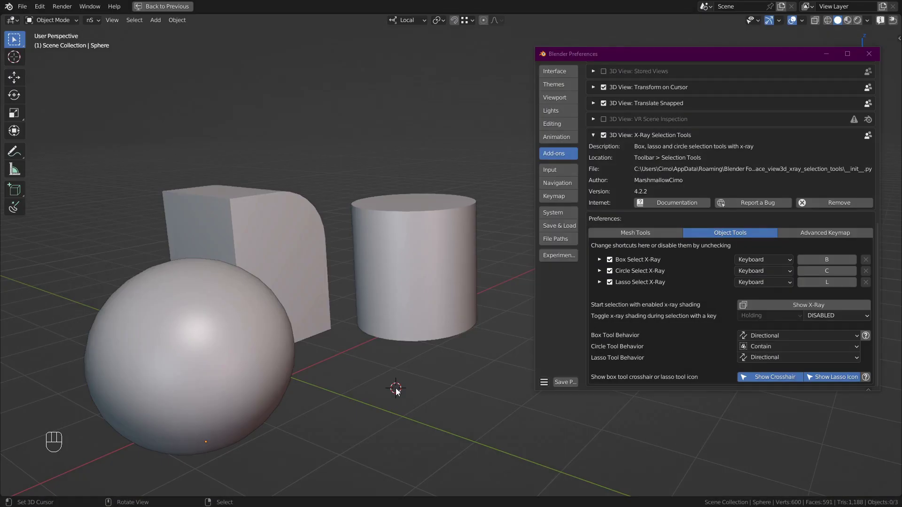
- In the advanced keymap, disable the mesh and object mode keyboard shortcuts and enable both modes' mouse shortcuts
left_click(808, 235)
scroll(808, 241, "down", 5)
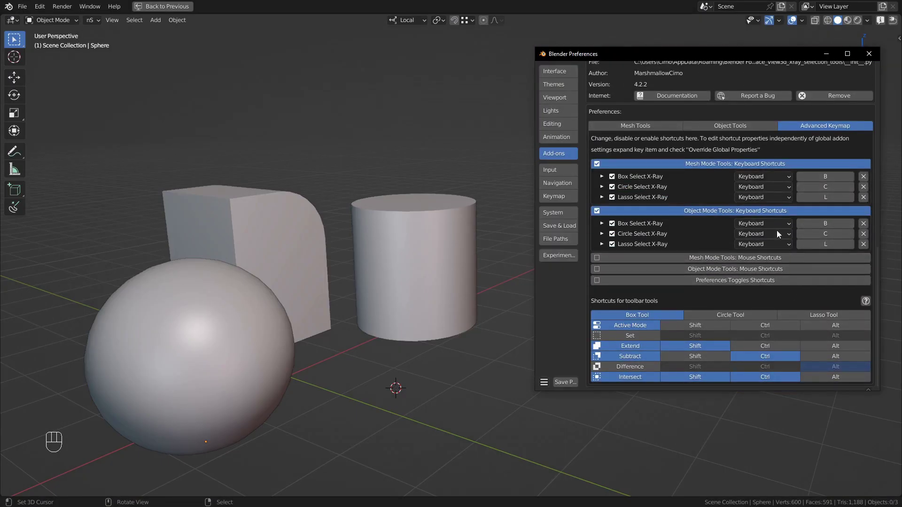
left_click(770, 211)
left_click(773, 201)
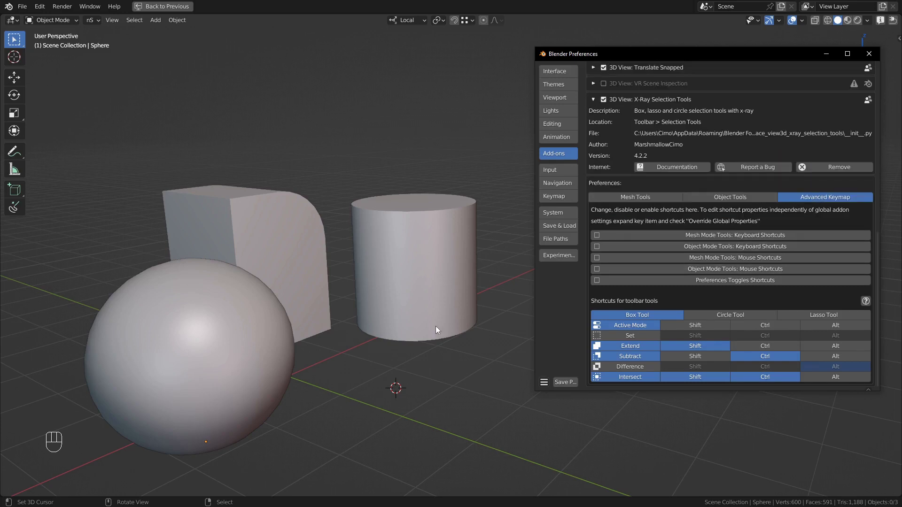
left_click(780, 257)
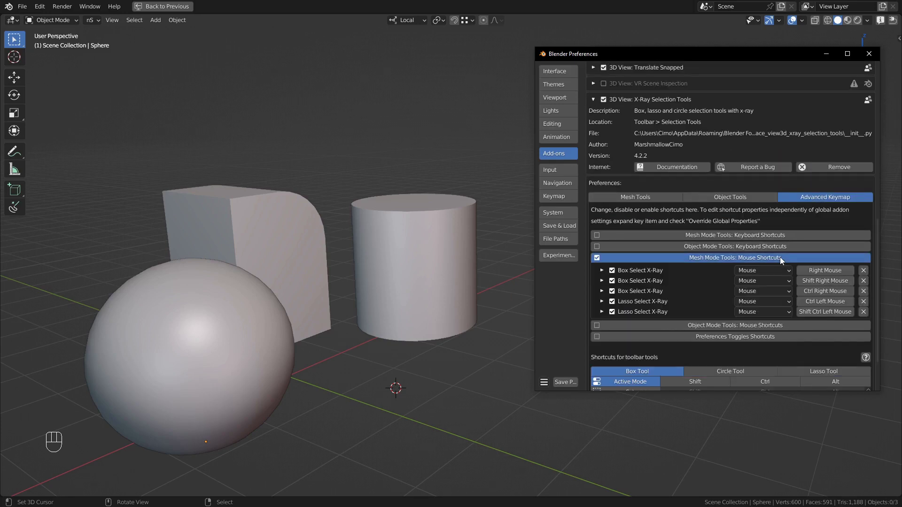
left_click(746, 325)
scroll(749, 310, "down", 5)
- Select the cylinder, extend the selection to the cube and sphere, and enter Edit Mode on all three
left_click(427, 299)
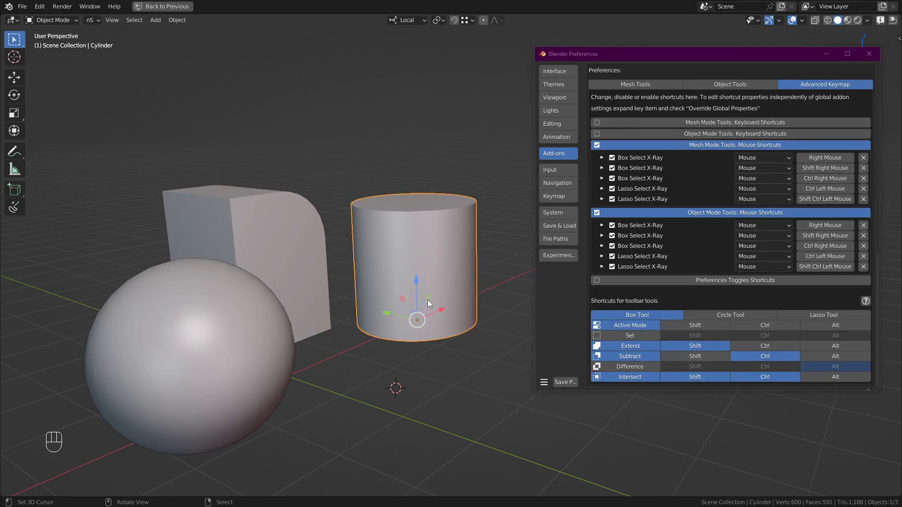
left_click_drag(338, 305, 235, 336, "shift")
key("Tab")
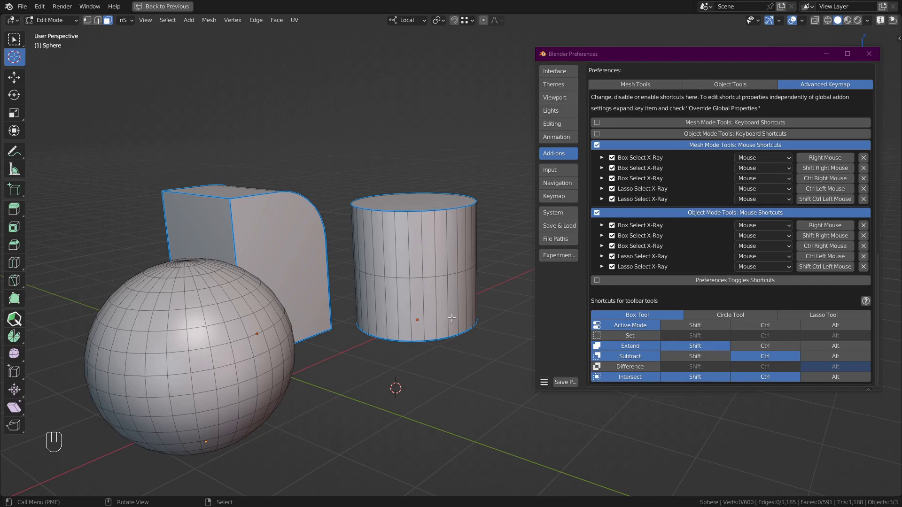
- Test the mouse shortcuts on the meshes with set and extend box selections and lasso selections, clearing the selection between tests
right_click_drag(338, 167, 499, 285)
right_click_drag(392, 376, 411, 389)
right_click_drag(130, 266, 300, 361, "shift")
key("a")
right_click_drag(512, 392, 311, 239)
key("a")
mouse_move(404, 149)
left_mouse_down("ctrl")
mouse_move(343, 211)
mouse_move(397, 155)
left_mouse_up("ctrl")
key("a")
mouse_move(192, 147)
left_mouse_down("ctrl")
mouse_move(218, 454)
mouse_move(190, 148)
left_mouse_up("ctrl")
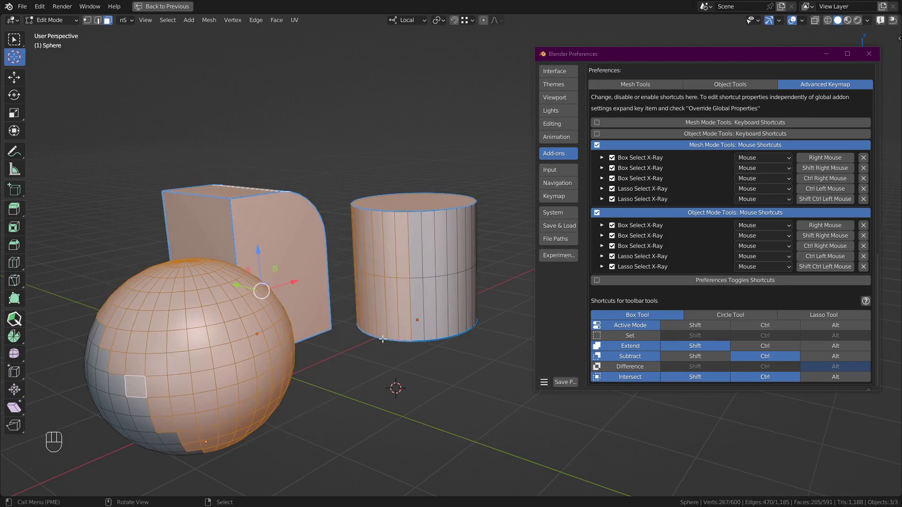
key("a")
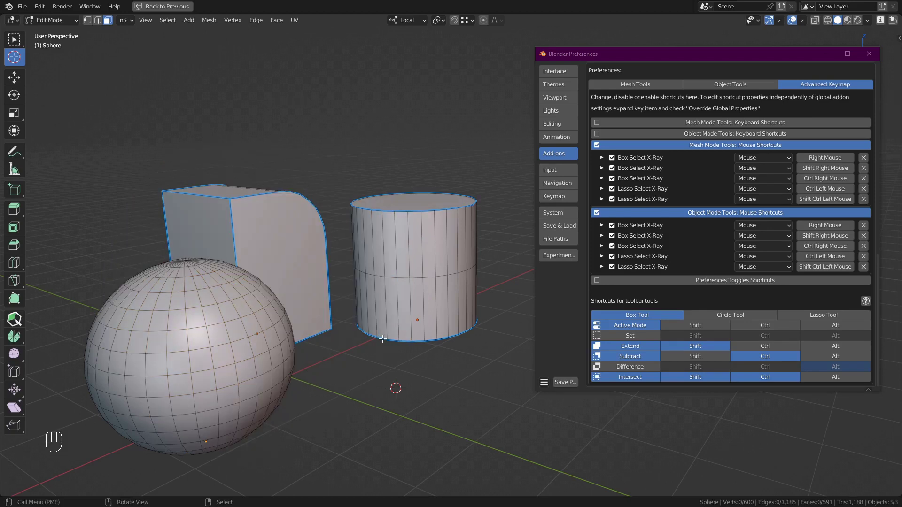
- Enable the Preferences Toggles Shortcuts group in the advanced keymap
left_click(759, 281)
scroll(756, 303, "down", 2)
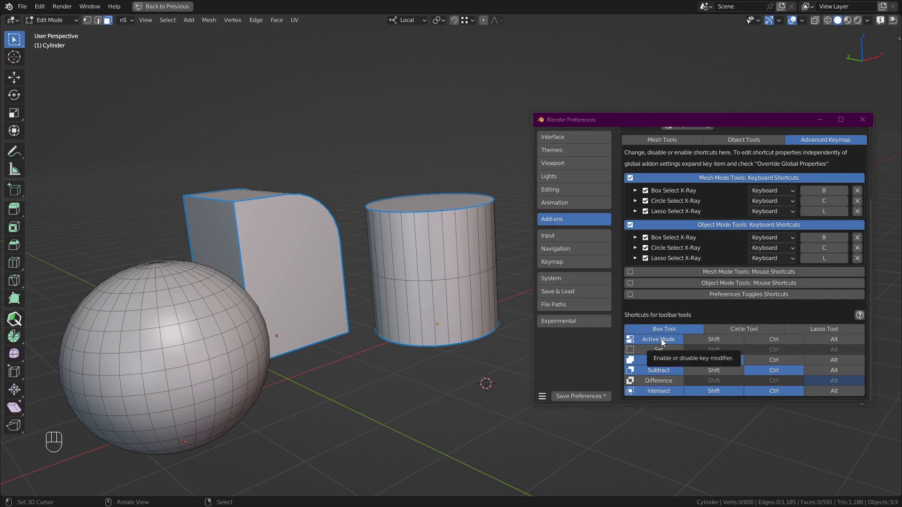
- Show the tool settings bar in the 3D viewport header
right_click(333, 23)
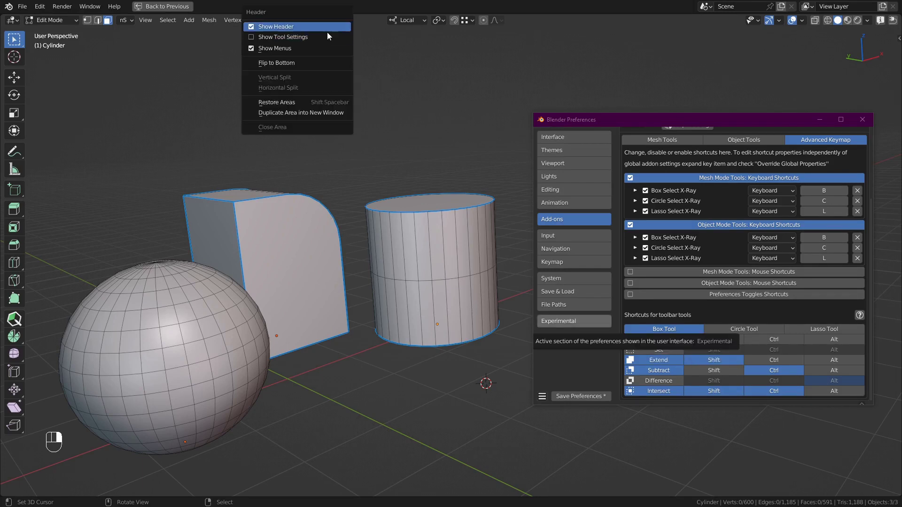
left_click(326, 37)
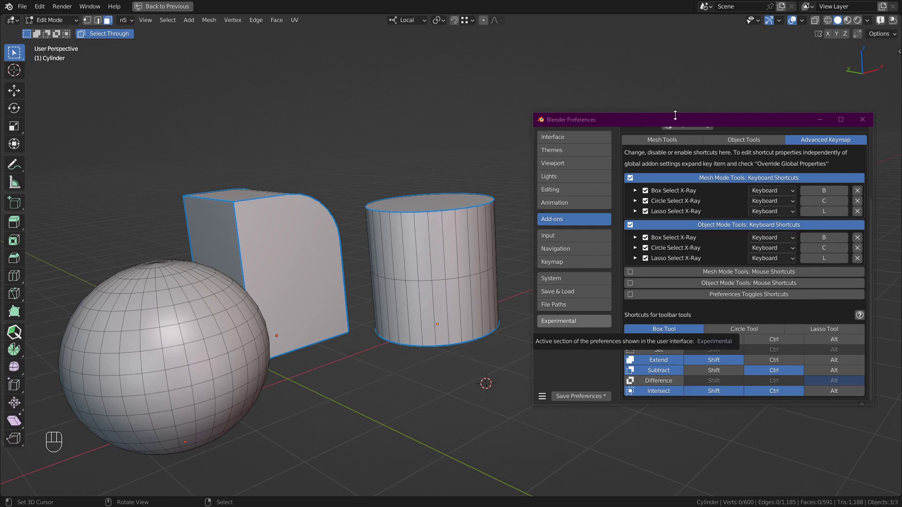
- Restore the full layout to examine the Select Box X-Ray settings in the Properties editor, and maximize the viewport again
left_click_drag(677, 120, 564, 118)
key("shift+space")
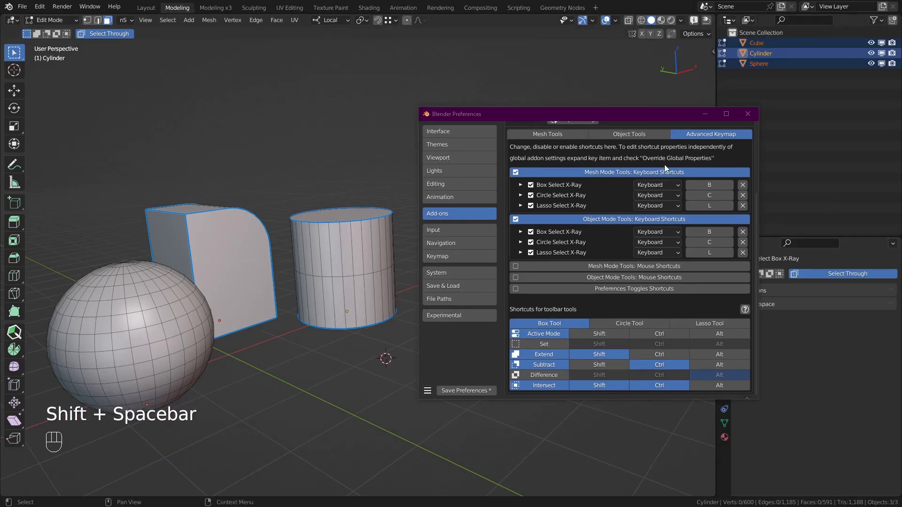
left_click_drag(637, 123, 484, 128)
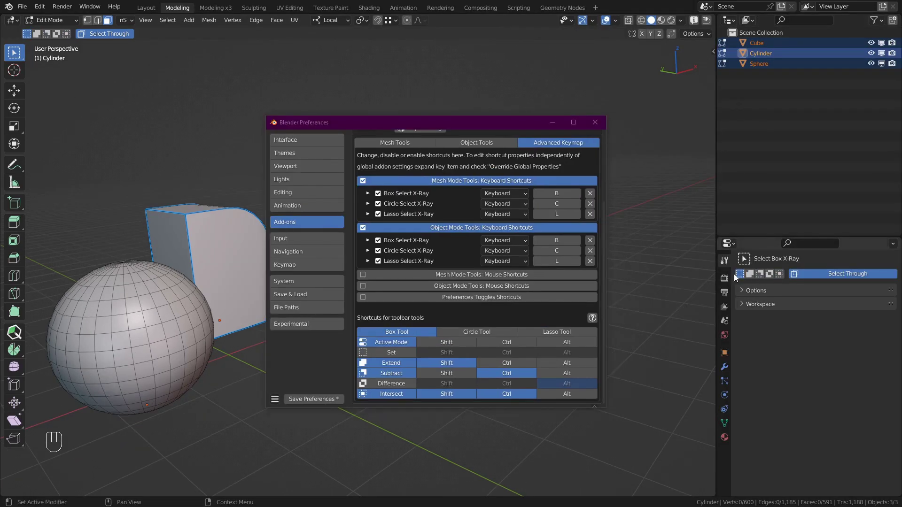
key("shift+space")
left_click_drag(465, 120, 748, 117)
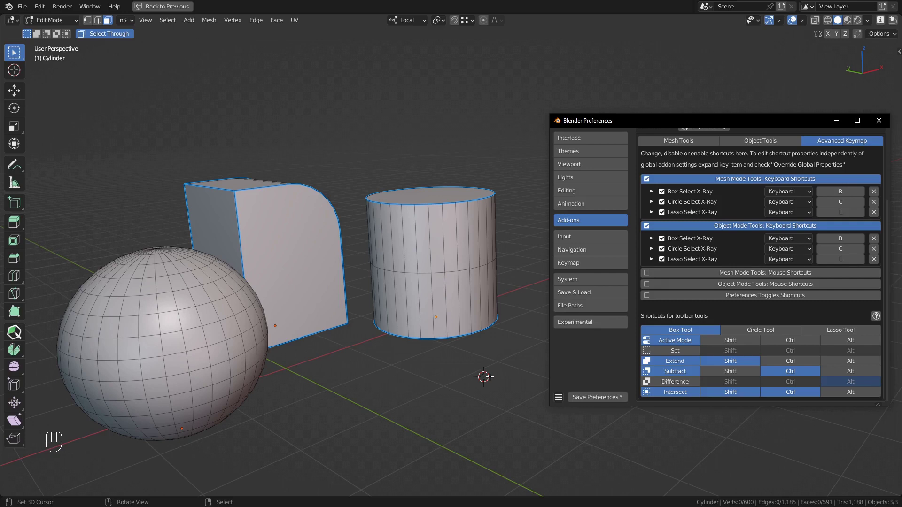
- Swap the Box Tool modifiers so Extend uses Ctrl and Subtract uses Shift
left_click(753, 374)
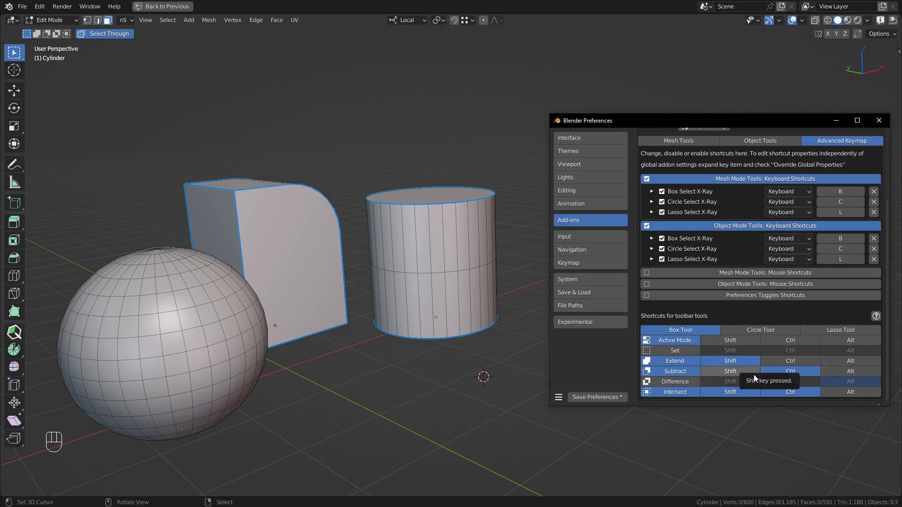
left_click(753, 365)
left_click(776, 362)
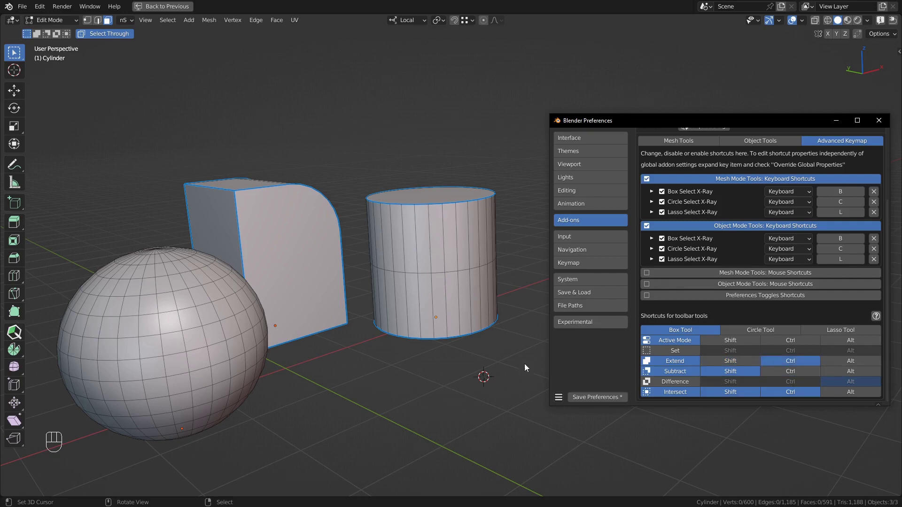
- Test the new Extend modifier by adding faces of the cylinder, cube and sphere with successive box selections
middle_click_drag(524, 364, 450, 355)
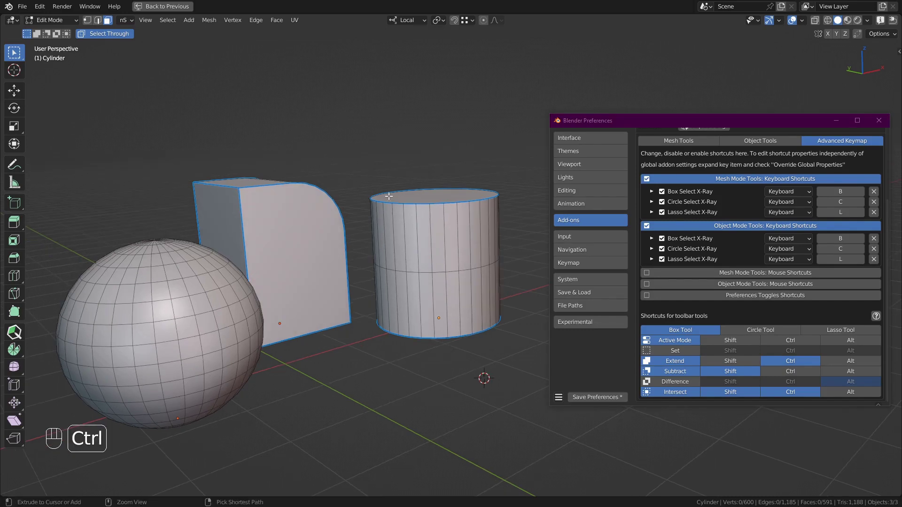
left_click_drag(362, 157, 504, 284, "ctrl")
left_click(284, 230, "ctrl")
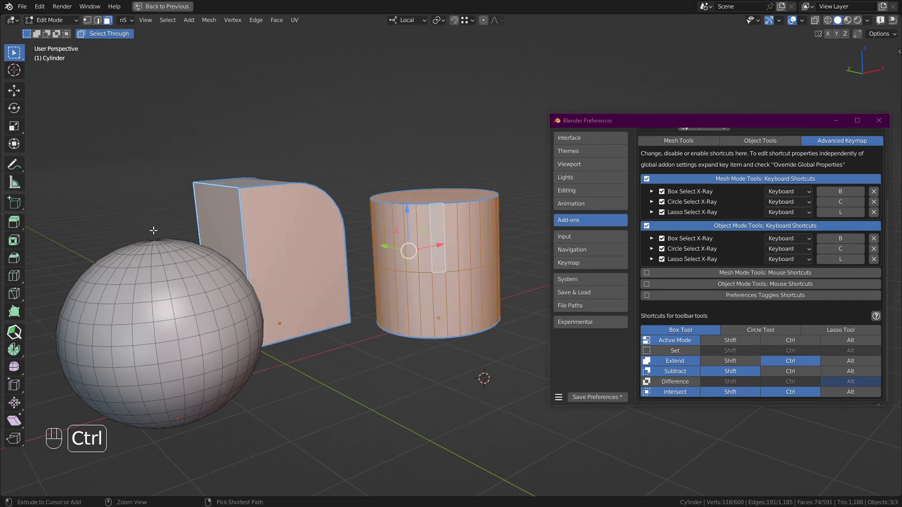
left_click_drag(86, 257, 124, 326, "ctrl")
left_click_drag(205, 400, 251, 430, "ctrl")
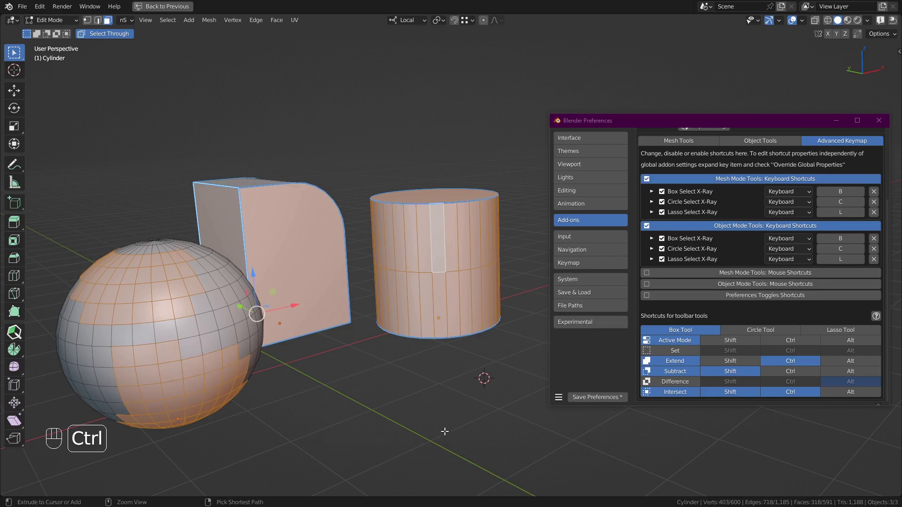
left_click_drag(201, 284, 266, 350, "ctrl")
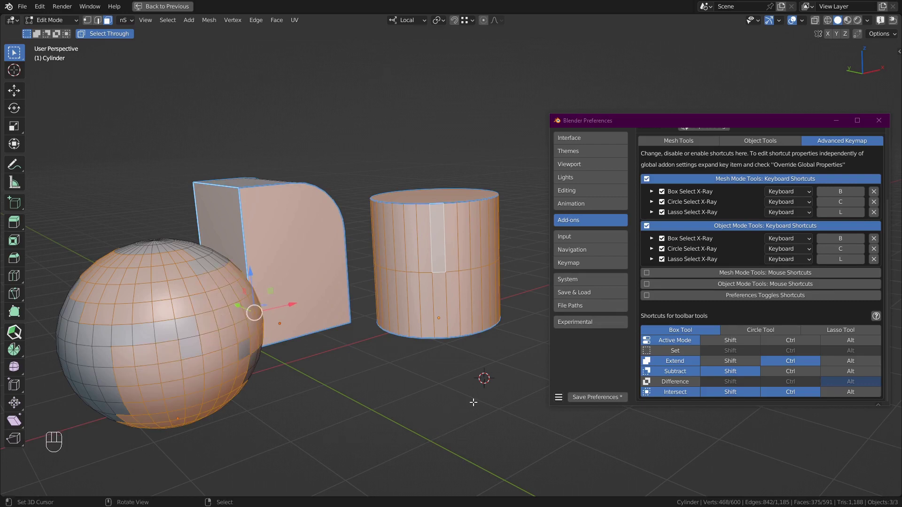